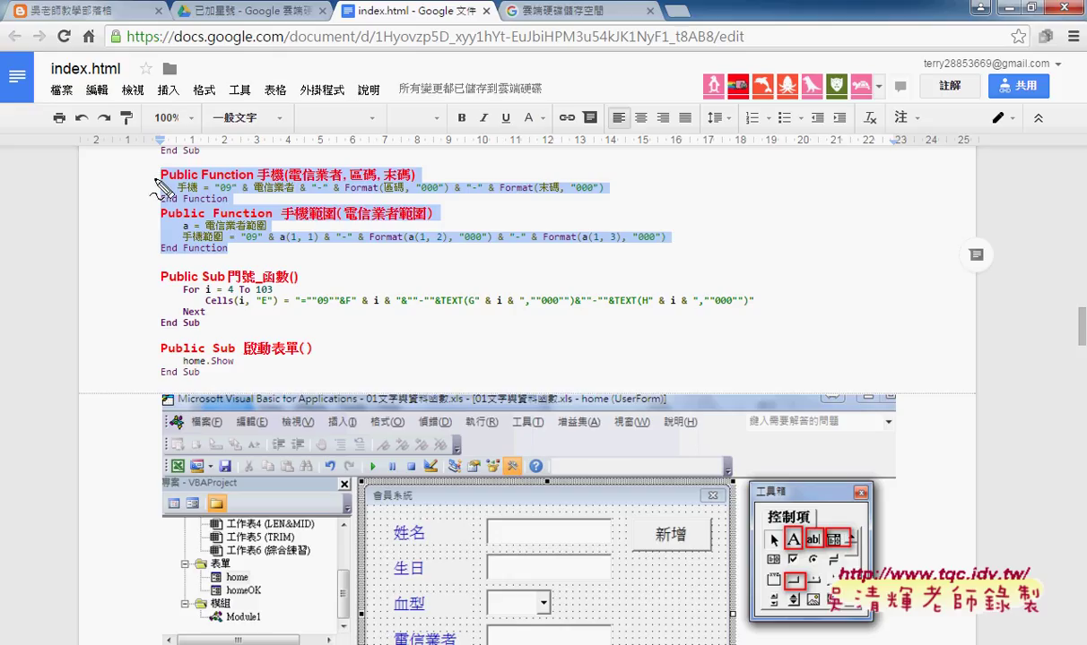
- Mark up the two function definitions in the reference code for emphasis
{"action": "mouse_move", "coordinate": [237, 262]}
{"action": "left_mouse_down"}
{"action": "mouse_move", "coordinate": [215, 157]}
{"action": "mouse_move", "coordinate": [319, 272]}
{"action": "mouse_move", "coordinate": [247, 267]}
{"action": "left_mouse_up"}
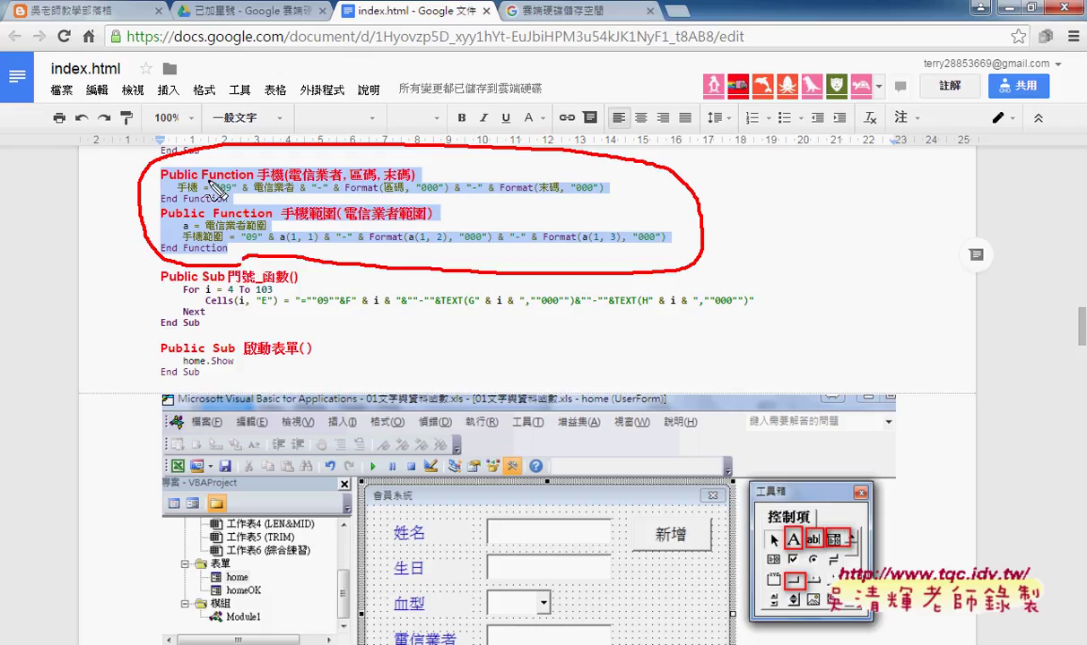
{"action": "key", "text": "Escape"}
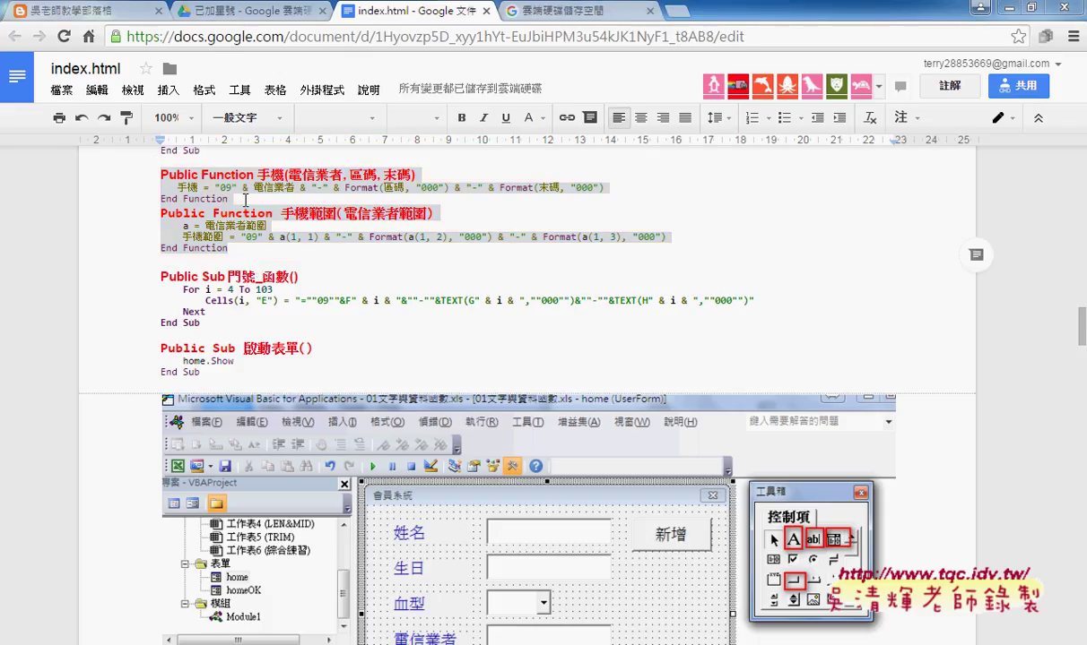
{"action": "left_click", "coordinate": [248, 205]}
{"action": "scroll", "coordinate": [247, 204], "scroll_direction": "up", "scroll_amount": 3}
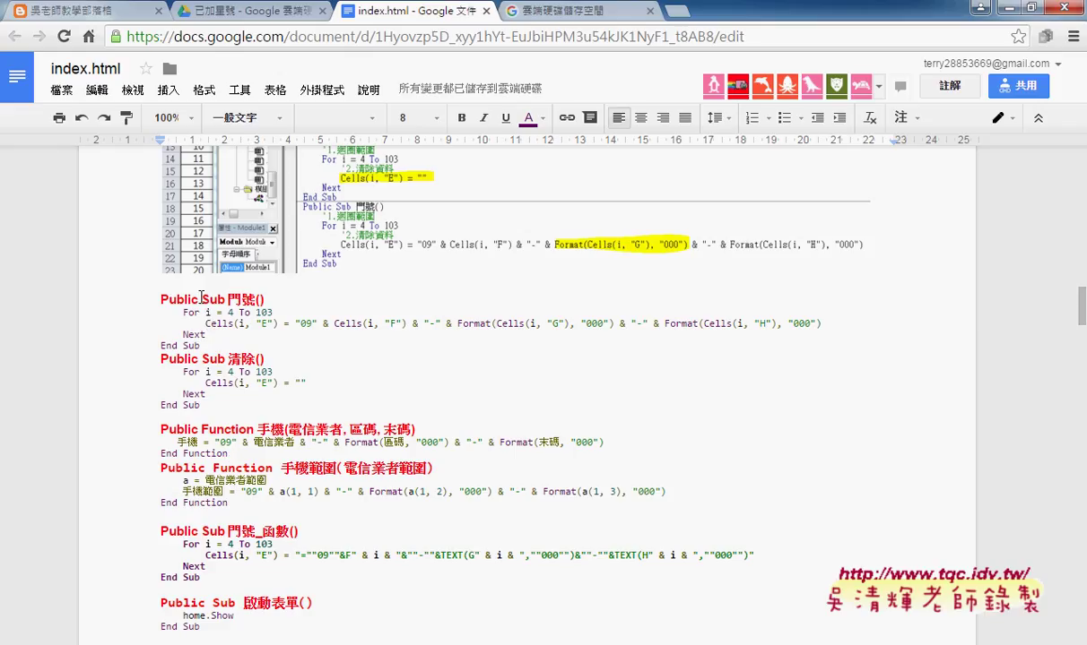
{"action": "left_click_drag", "start_coordinate": [202, 300], "coordinate": [227, 299]}
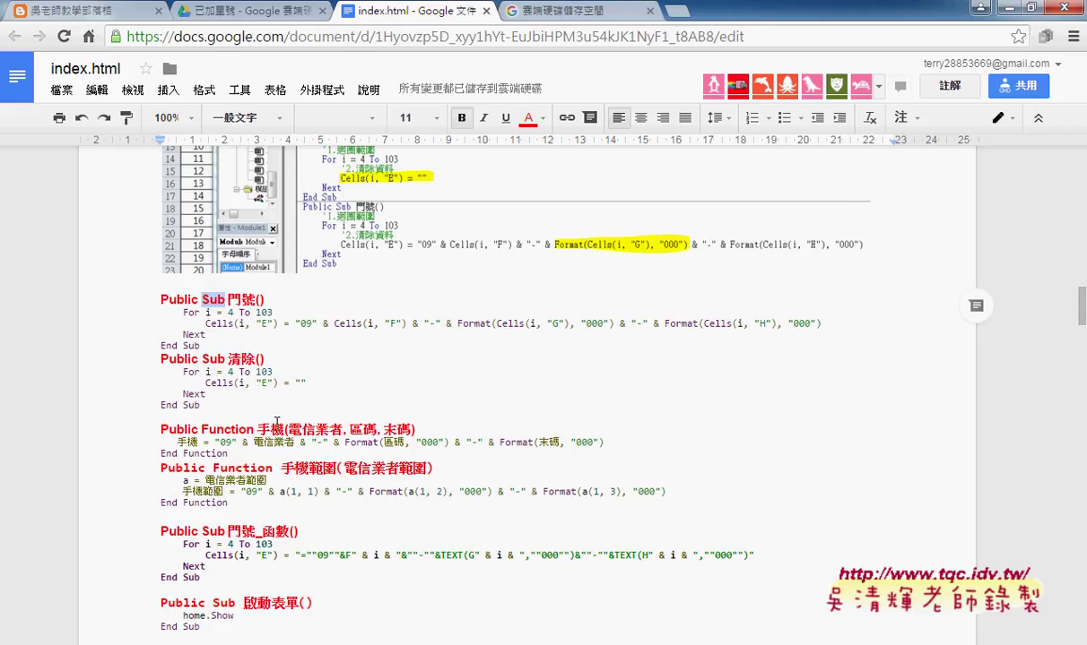
{"action": "scroll", "coordinate": [261, 395], "scroll_direction": "down", "scroll_amount": 2}
- Highlight the 手機 header's Function keyword, its parameters 電信業者, 區碼, 末碼, and the 手機 assignment
{"action": "left_click_drag", "start_coordinate": [201, 260], "coordinate": [255, 260]}
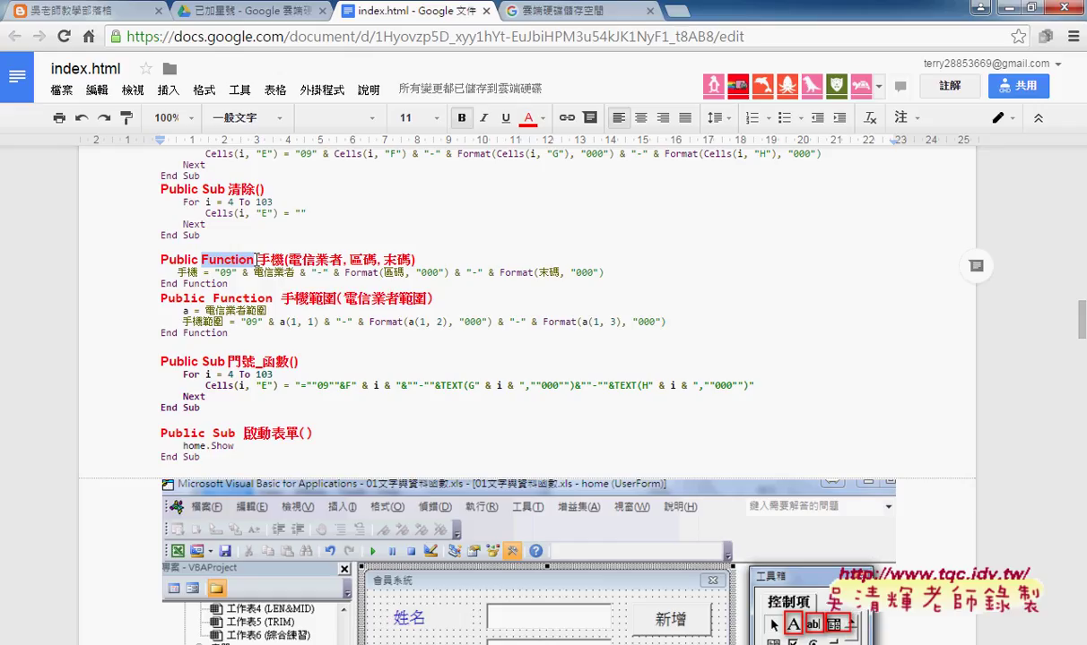
{"action": "left_click_drag", "start_coordinate": [257, 260], "coordinate": [409, 254]}
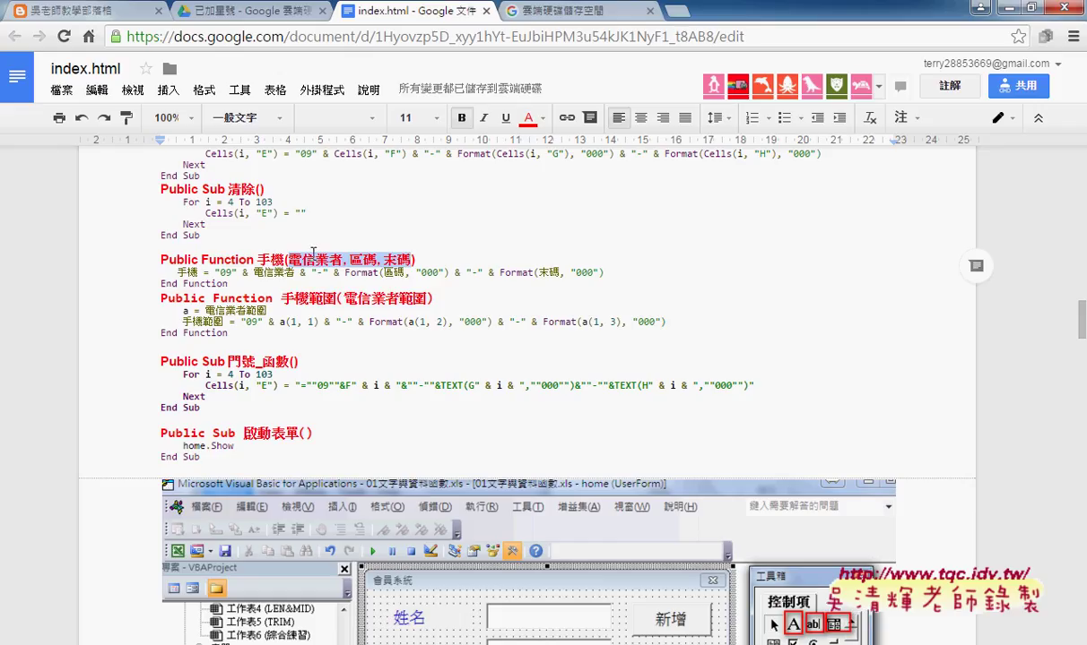
{"action": "left_click", "coordinate": [387, 249]}
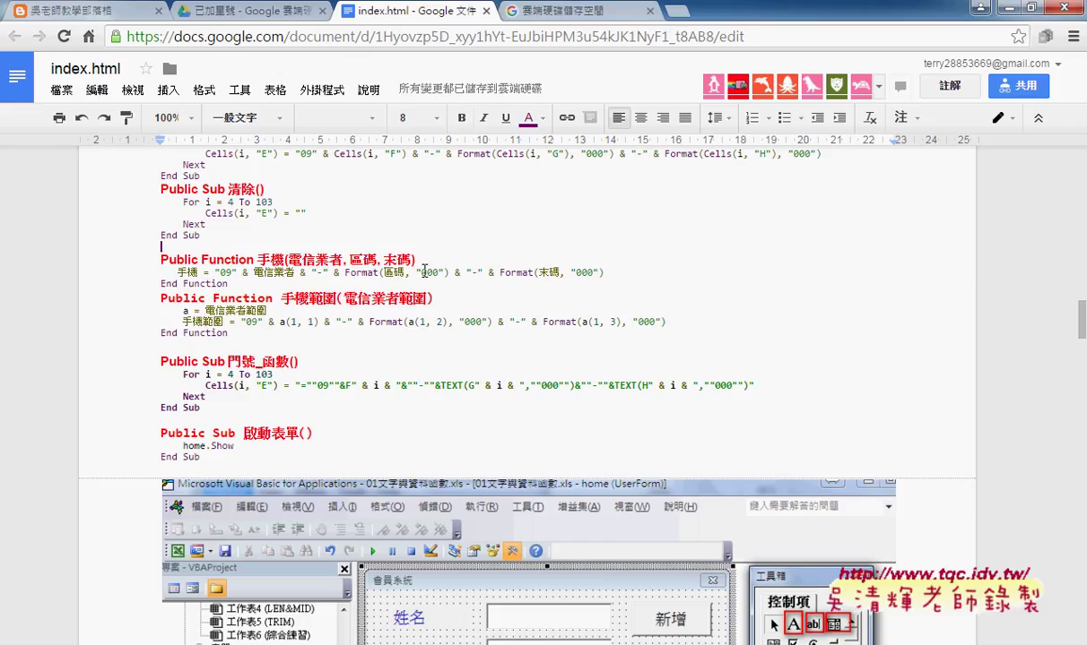
{"action": "left_click_drag", "start_coordinate": [286, 259], "coordinate": [412, 259]}
{"action": "left_click_drag", "start_coordinate": [253, 272], "coordinate": [295, 272]}
{"action": "left_click", "coordinate": [368, 272]}
{"action": "left_click_drag", "start_coordinate": [197, 272], "coordinate": [175, 273]}
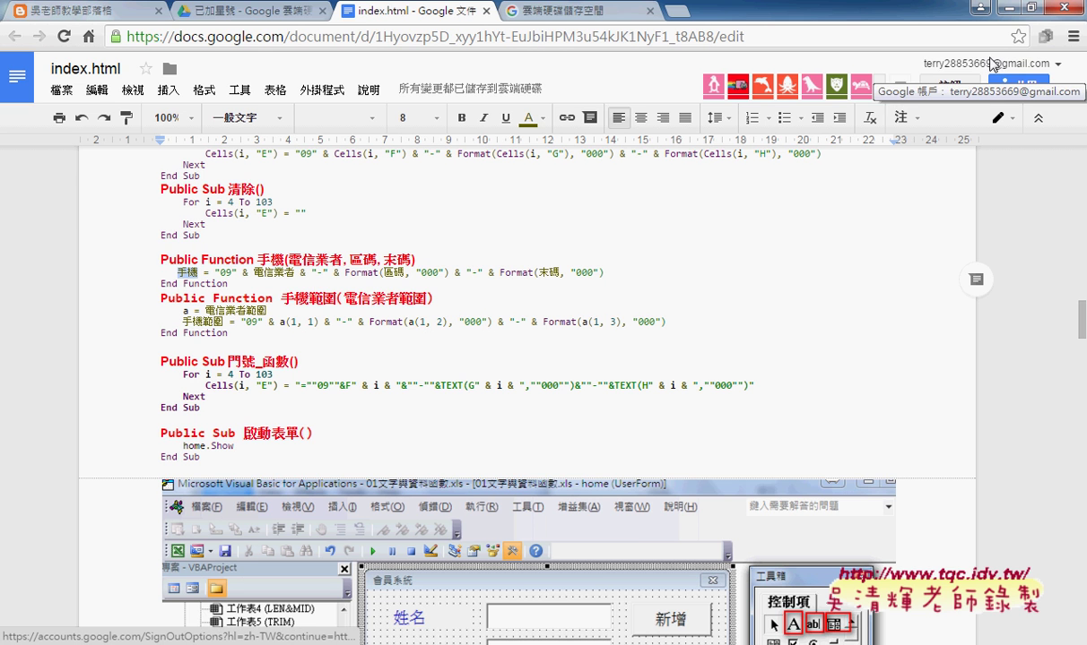
- Switch to Excel's VBA editor and place the cursor on Module1's empty line
{"action": "left_click", "coordinate": [995, 9]}
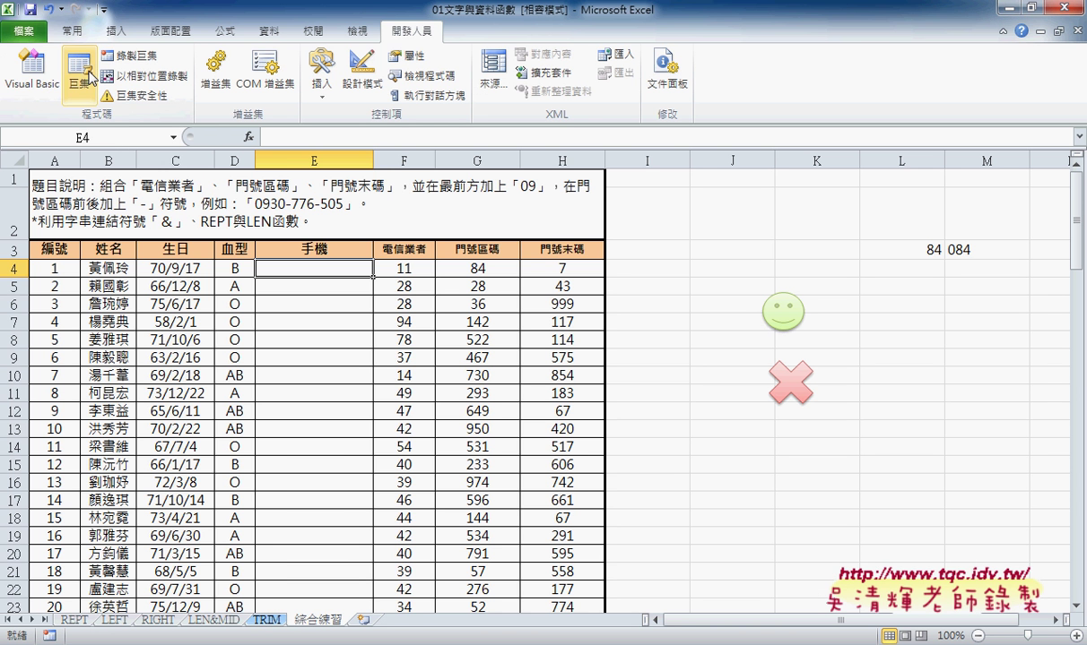
{"action": "left_click", "coordinate": [36, 79]}
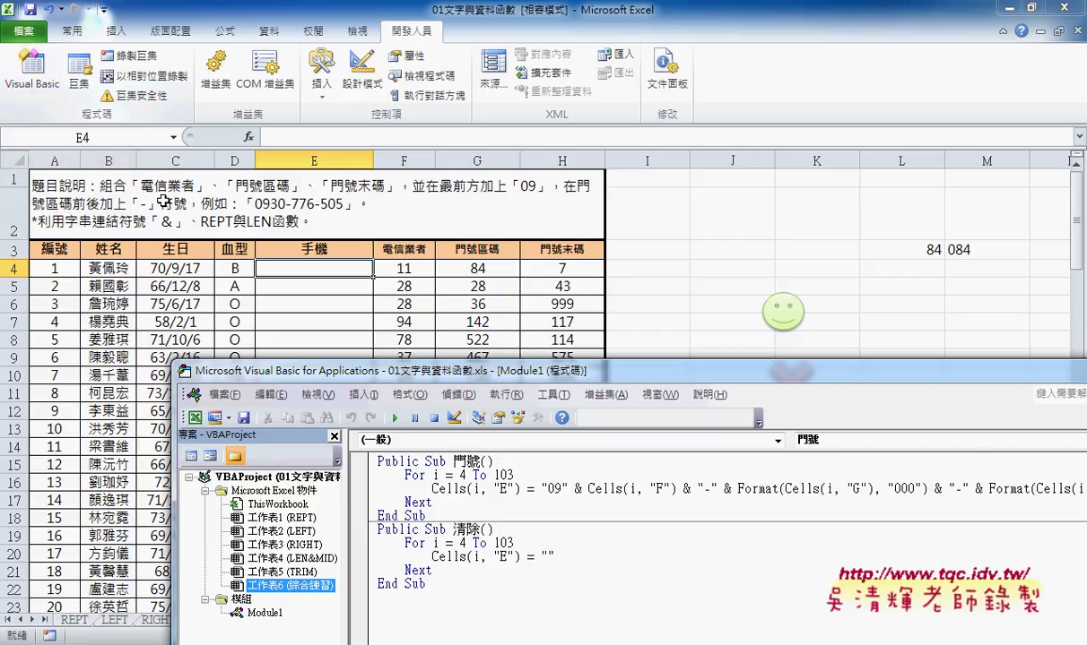
{"action": "left_click_drag", "start_coordinate": [439, 377], "coordinate": [673, 157]}
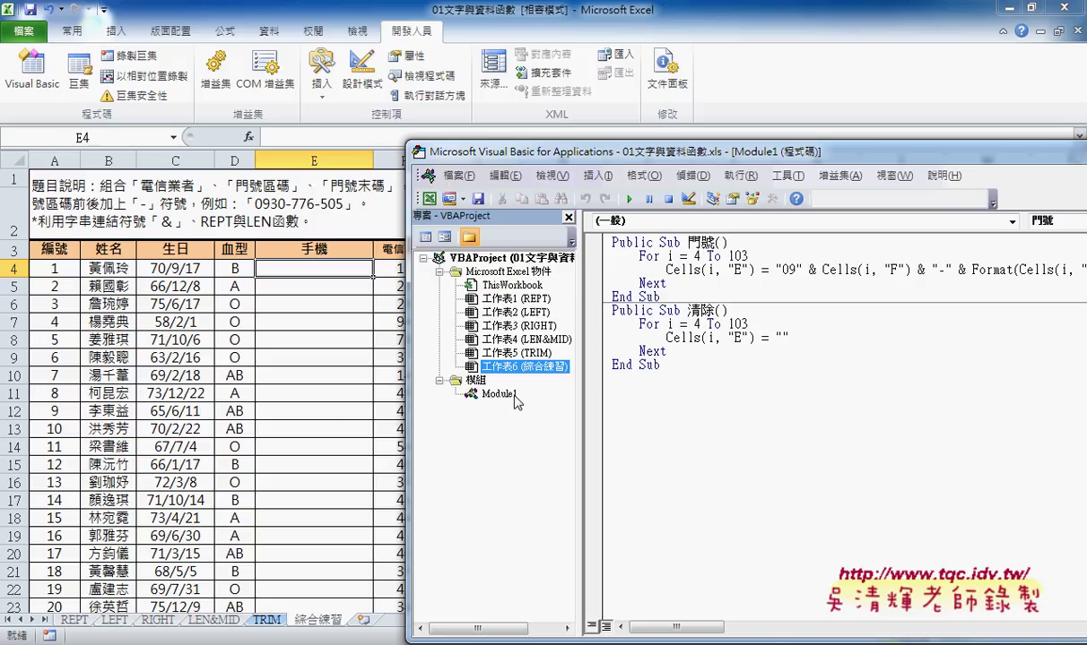
{"action": "left_click", "coordinate": [627, 391]}
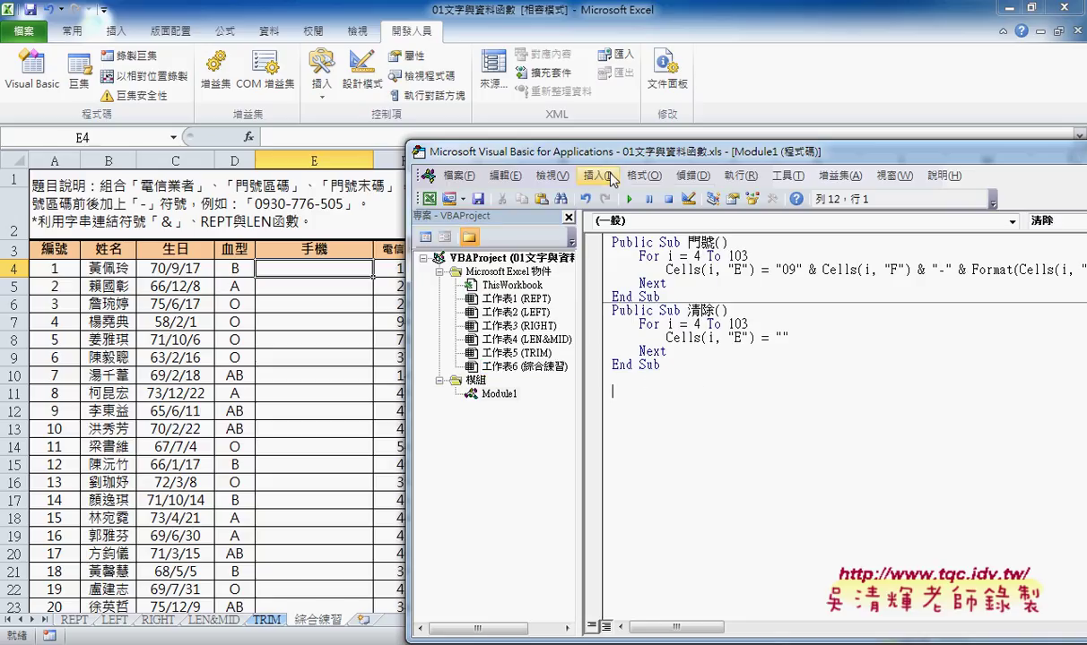
- Insert a new Function procedure named 手機 through Insert > Procedure
{"action": "left_click", "coordinate": [599, 175]}
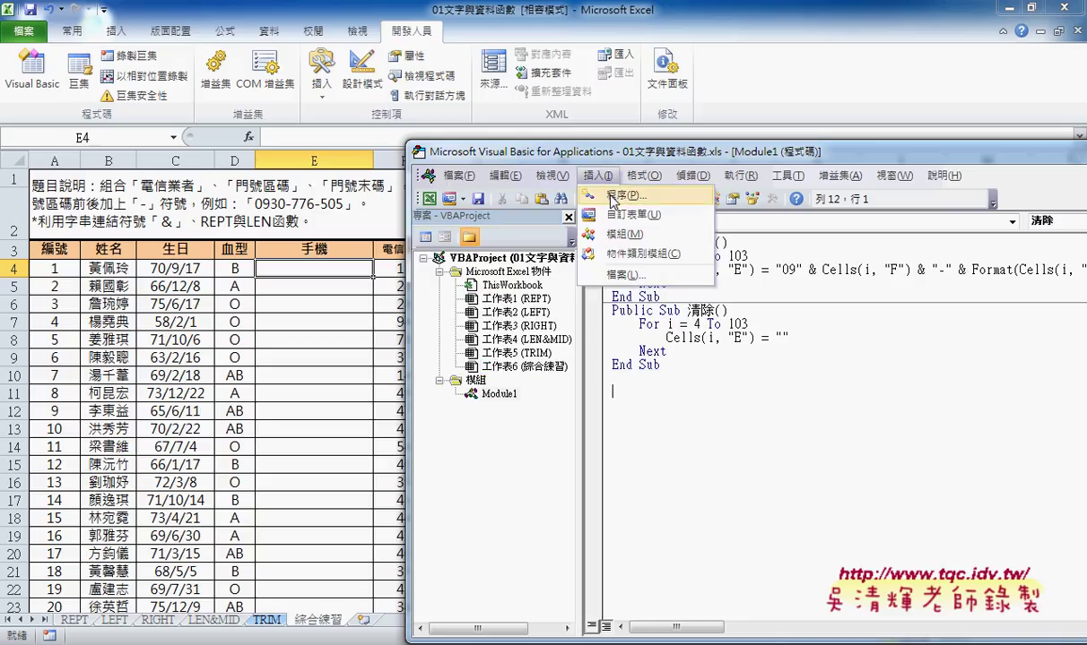
{"action": "left_click", "coordinate": [614, 195]}
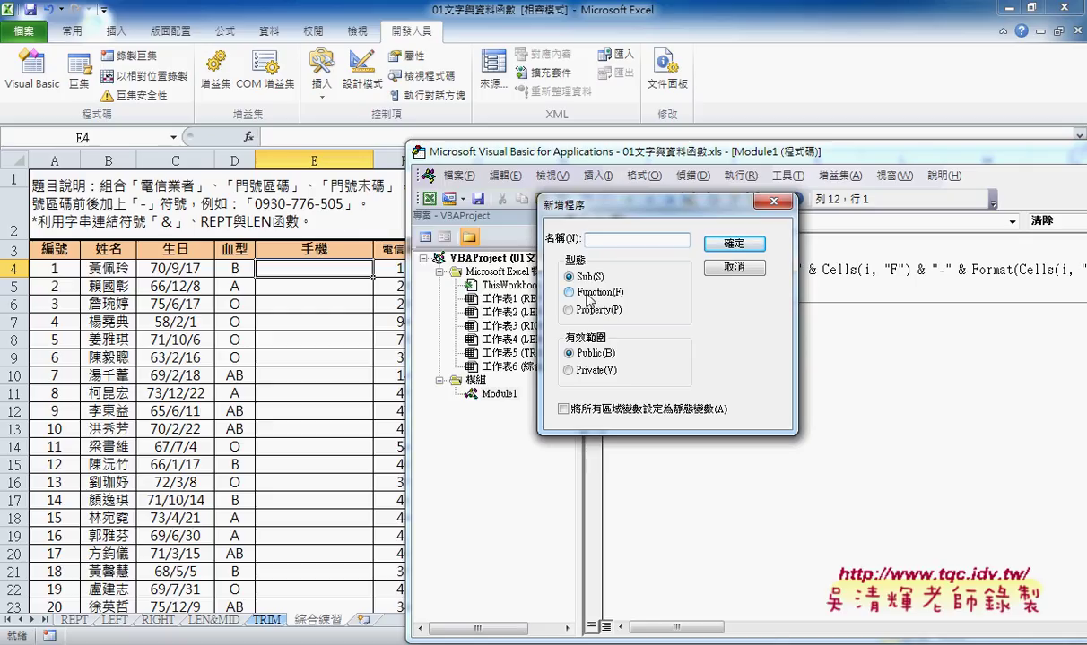
{"action": "left_click", "coordinate": [589, 296]}
{"action": "type", "text": "手機"}
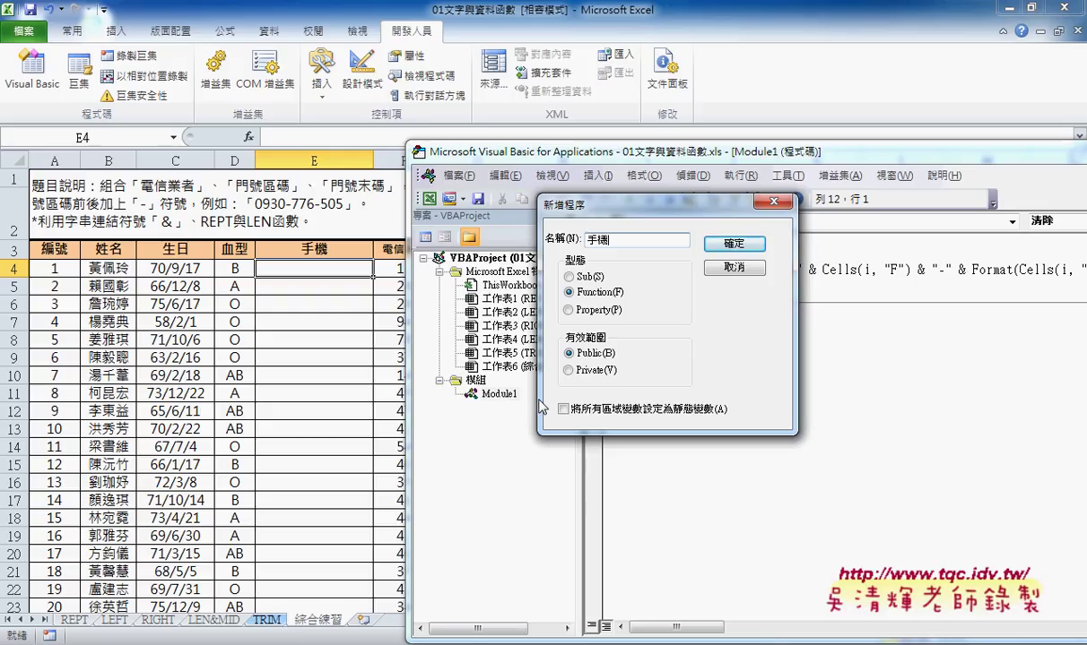
{"action": "left_click", "coordinate": [735, 243]}
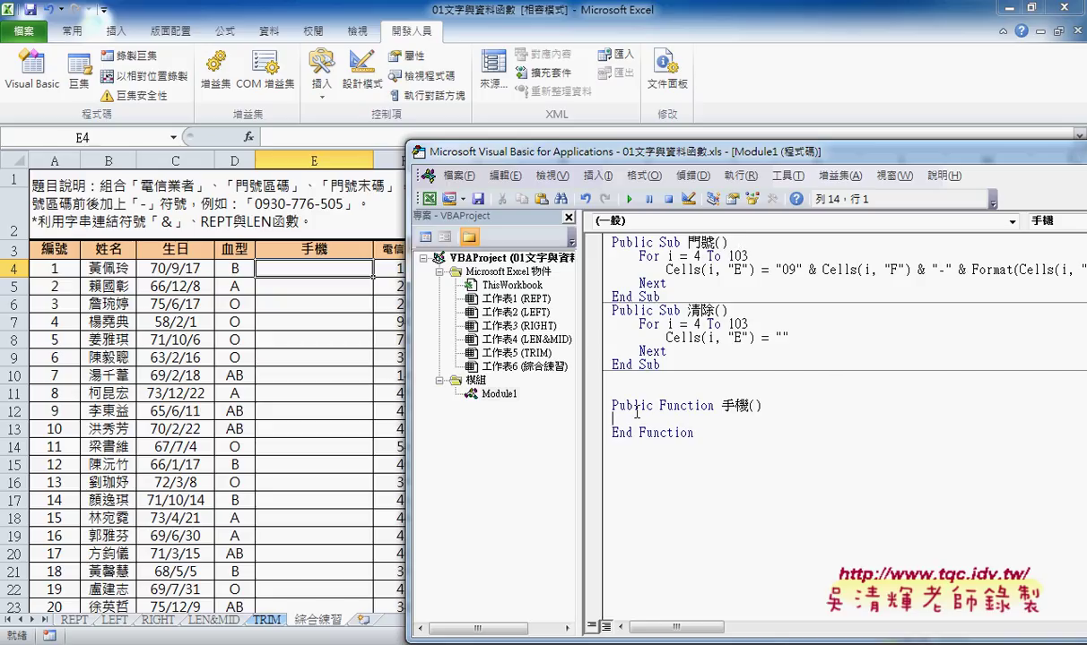
- Point out the new 手機 declaration, then return to the worksheet
{"action": "mouse_move", "coordinate": [654, 405]}
{"action": "left_mouse_down"}
{"action": "mouse_move", "coordinate": [612, 405]}
{"action": "mouse_move", "coordinate": [747, 405]}
{"action": "mouse_move", "coordinate": [724, 406]}
{"action": "left_mouse_up"}
{"action": "left_click", "coordinate": [708, 446]}
{"action": "key", "text": "alt+F11"}
- In Insert Function for E4, choose the 使用者定義 category and pick 手機
{"action": "left_click", "coordinate": [251, 140]}
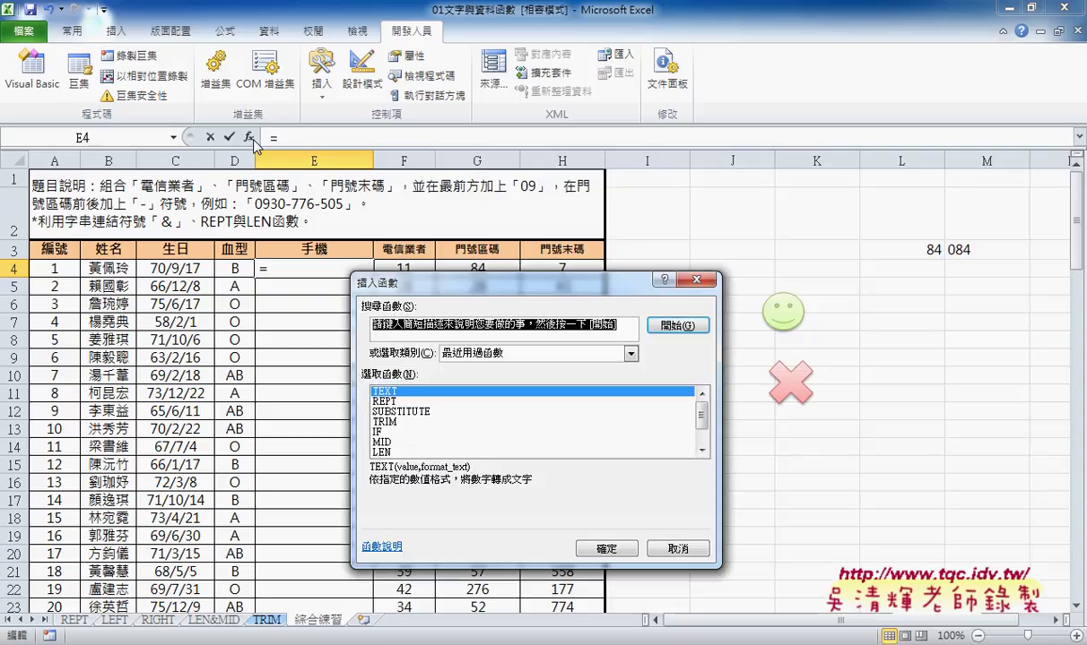
{"action": "left_click", "coordinate": [630, 354]}
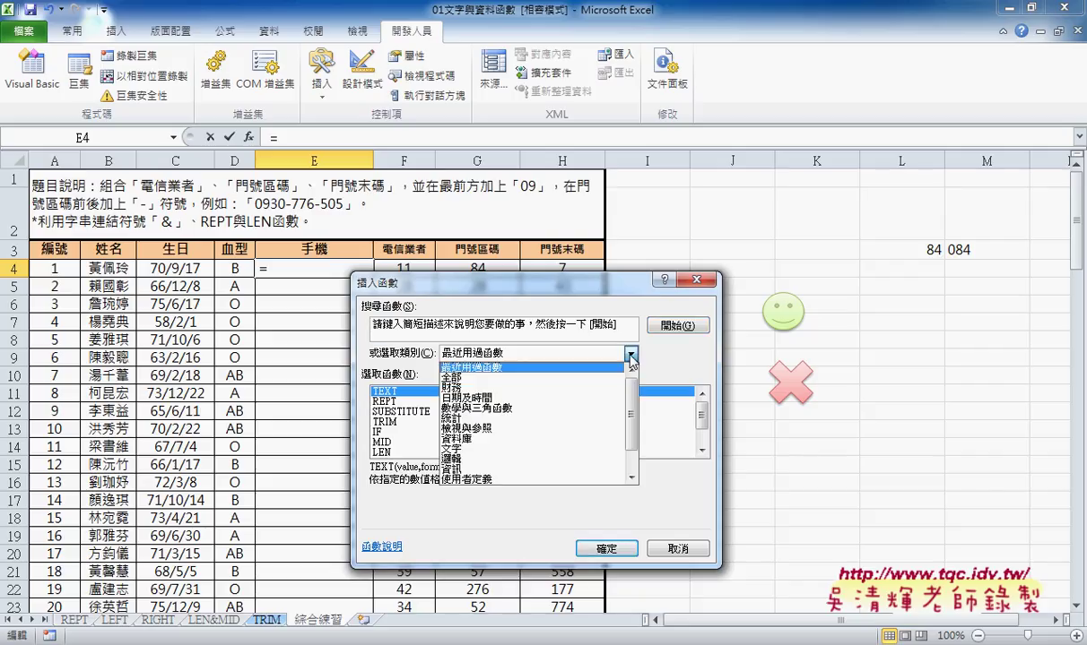
{"action": "left_click_drag", "start_coordinate": [633, 398], "coordinate": [634, 434]}
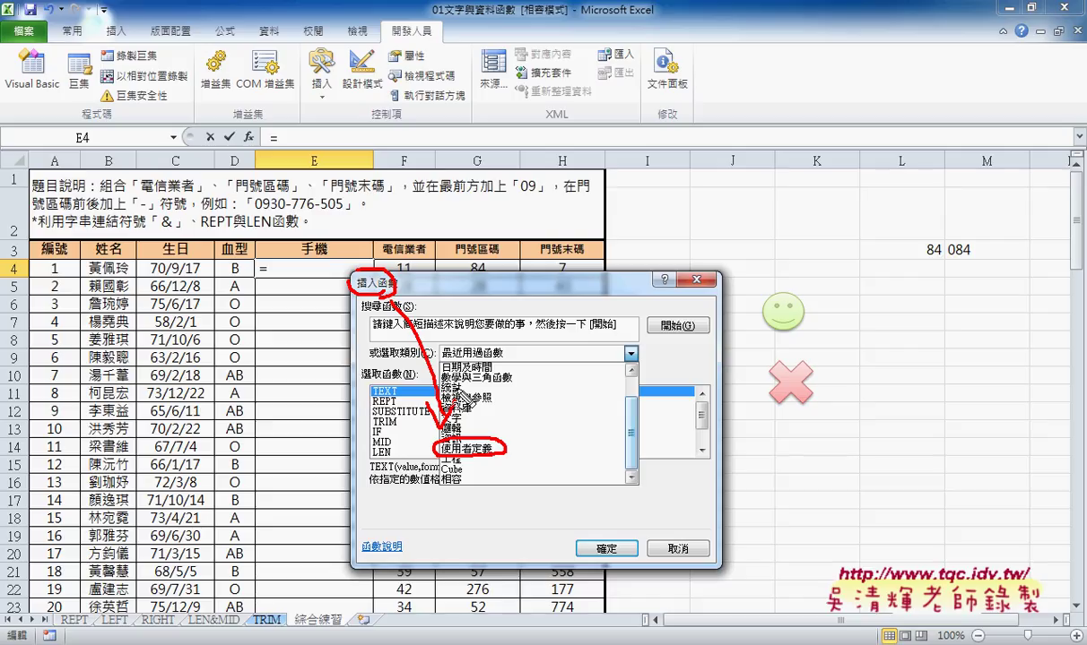
{"action": "key", "text": "Escape"}
{"action": "left_click", "coordinate": [462, 352]}
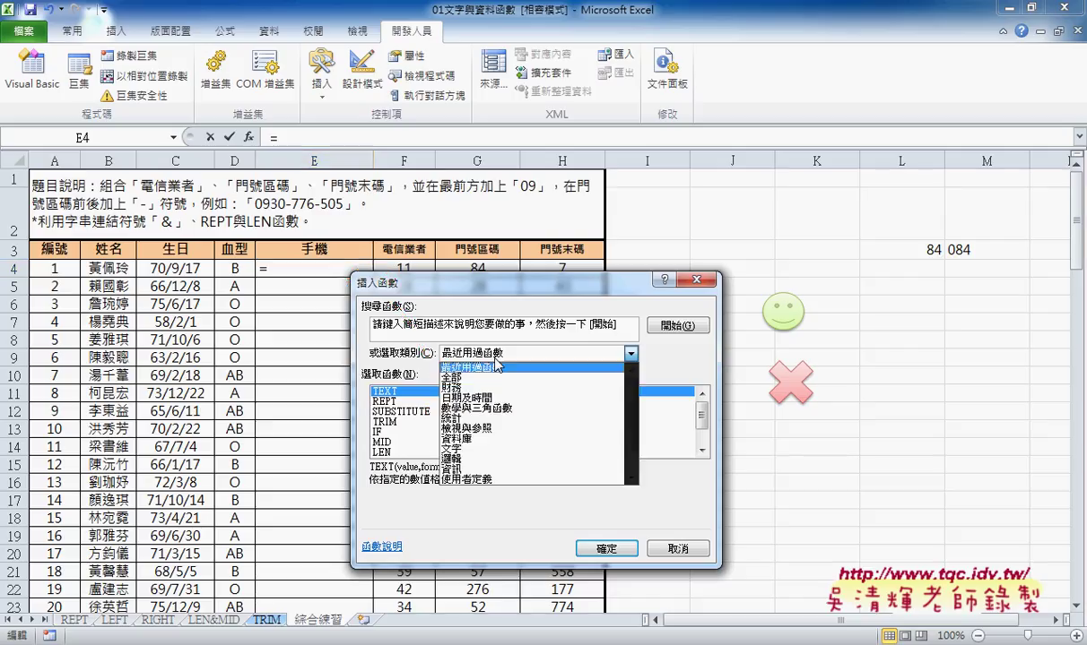
{"action": "left_click", "coordinate": [492, 480]}
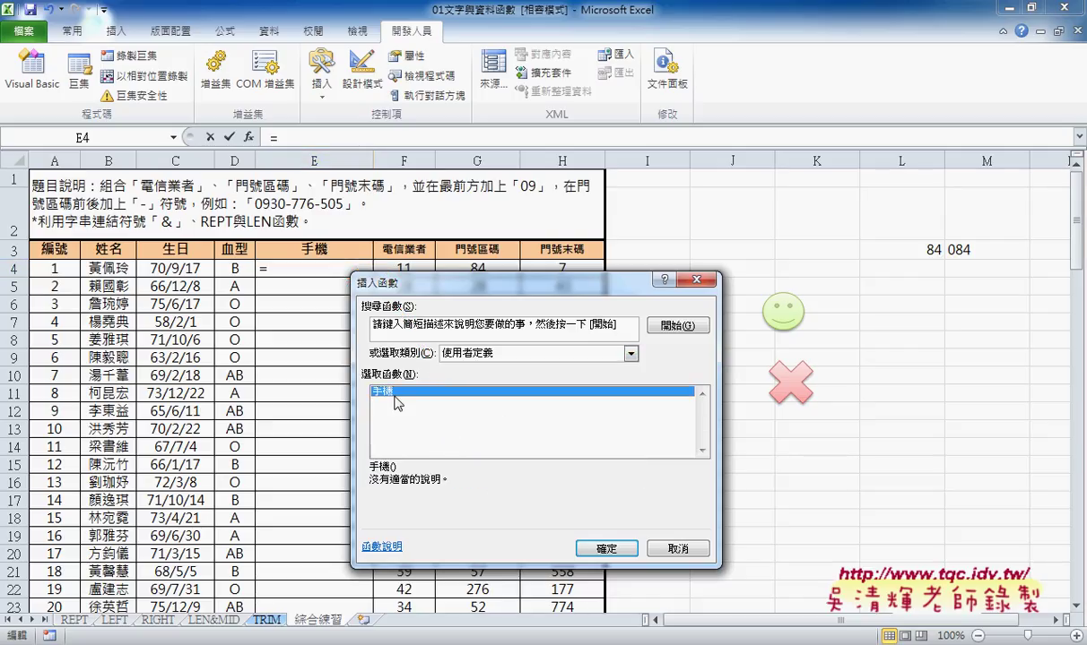
{"action": "left_click", "coordinate": [606, 549]}
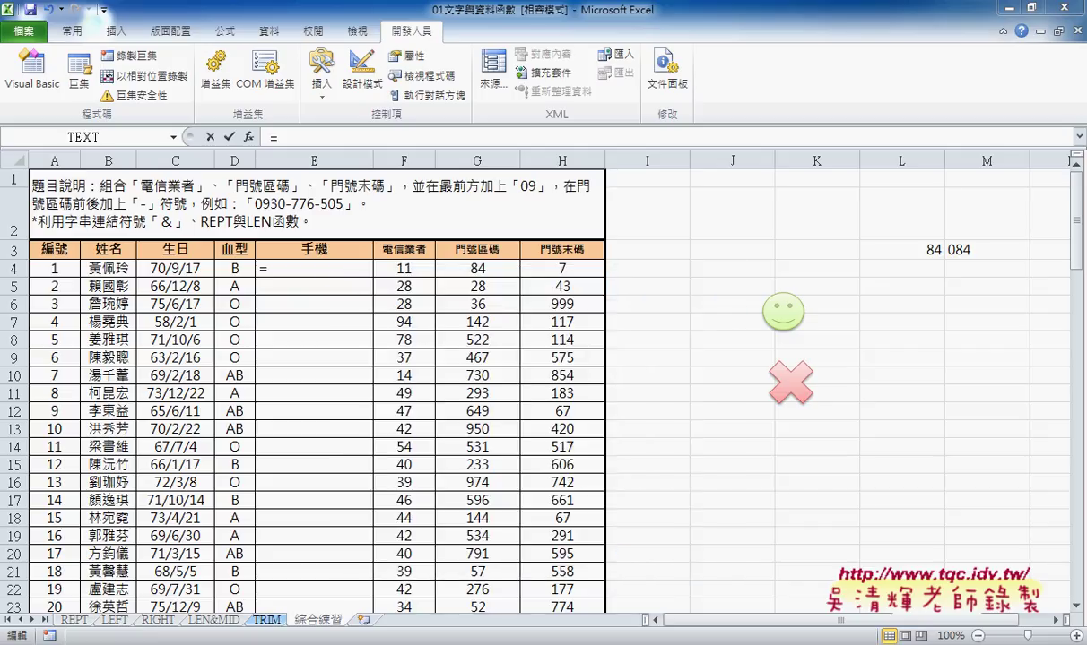
- Inspect the 手機 Function Arguments box, then cancel without entering a formula
{"action": "mouse_move", "coordinate": [338, 644]}
{"action": "left_click", "coordinate": [288, 593]}
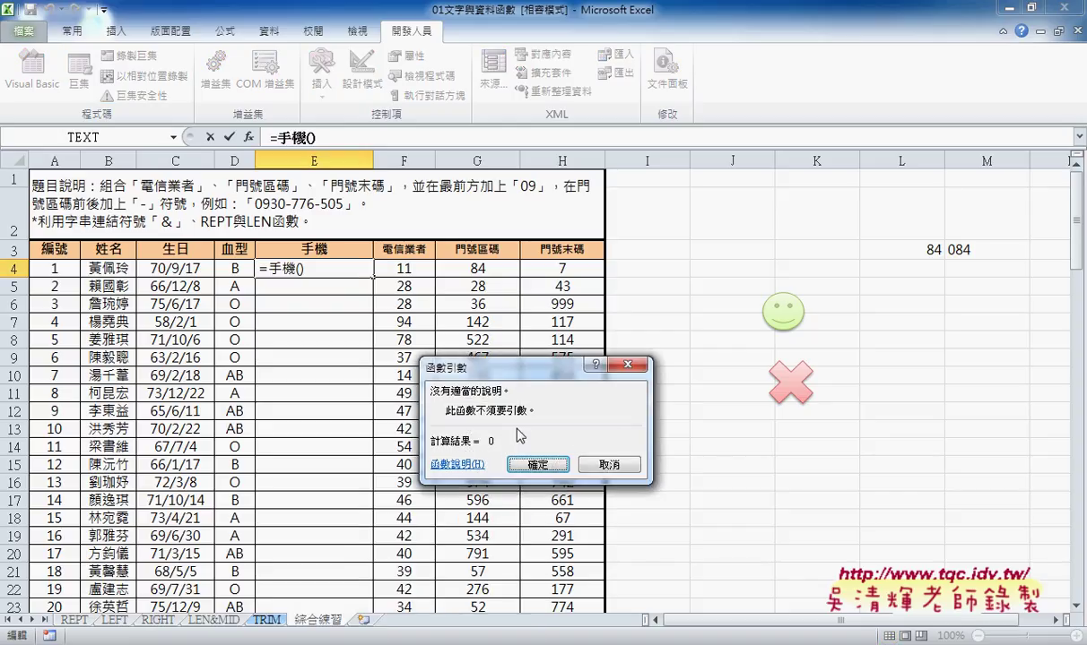
{"action": "left_click_drag", "start_coordinate": [525, 362], "coordinate": [469, 147]}
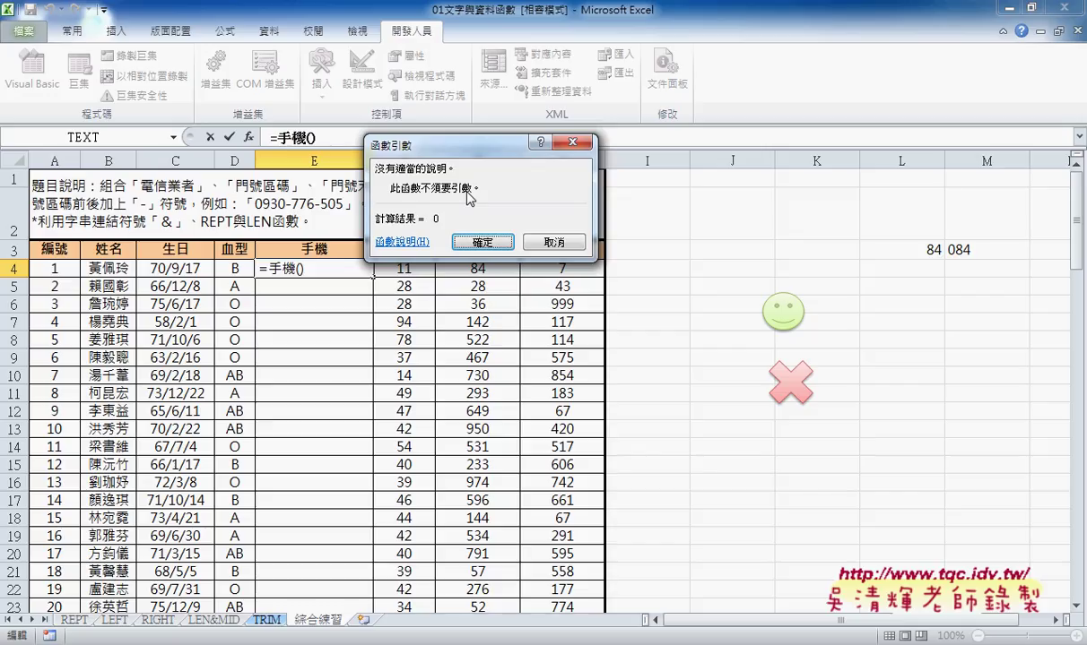
{"action": "left_click", "coordinate": [530, 238]}
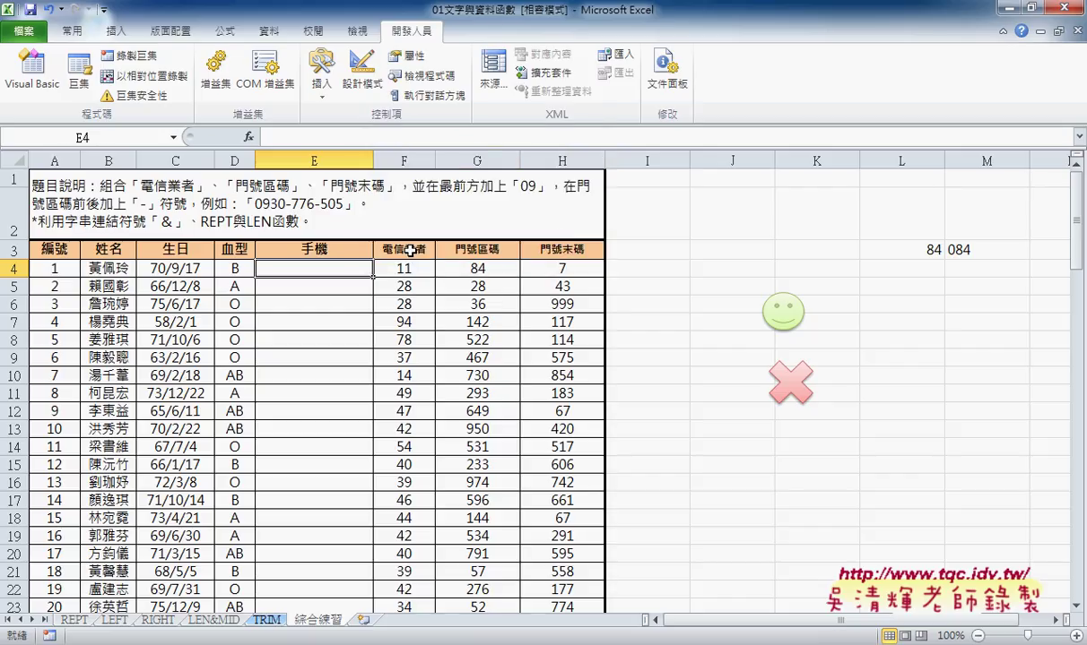
- Copy the headers F3:H3 and paste them inside the 手機() parentheses
{"action": "left_click_drag", "start_coordinate": [409, 251], "coordinate": [560, 251]}
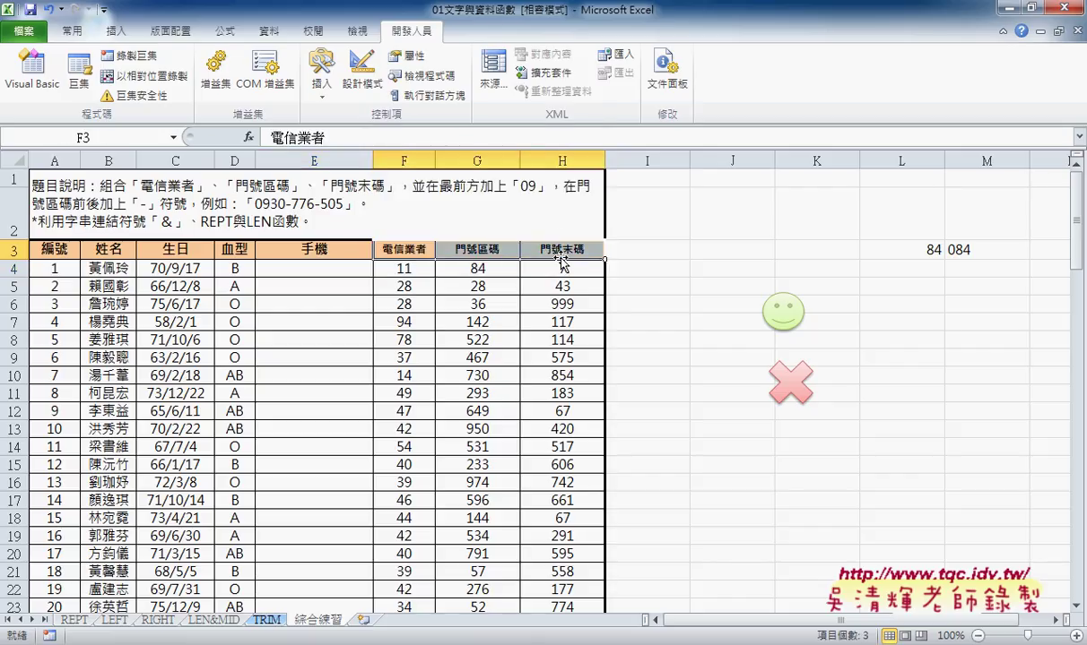
{"action": "key", "text": "ctrl+c"}
{"action": "left_click", "coordinate": [379, 538]}
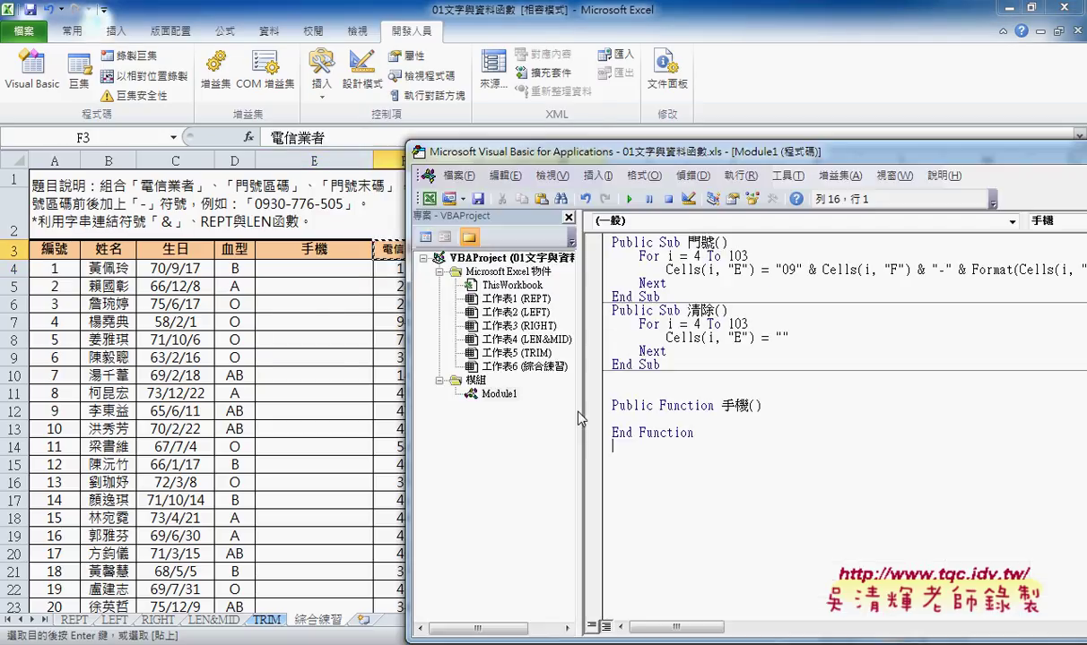
{"action": "double_click", "coordinate": [751, 406]}
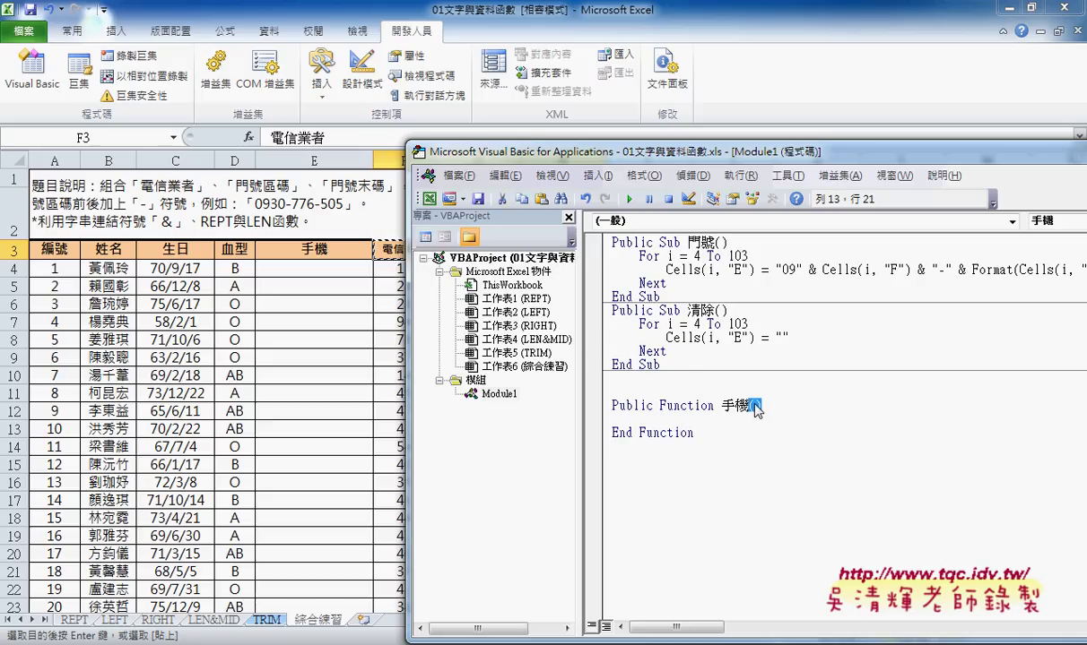
{"action": "left_click", "coordinate": [756, 406]}
{"action": "key", "text": "ctrl+v"}
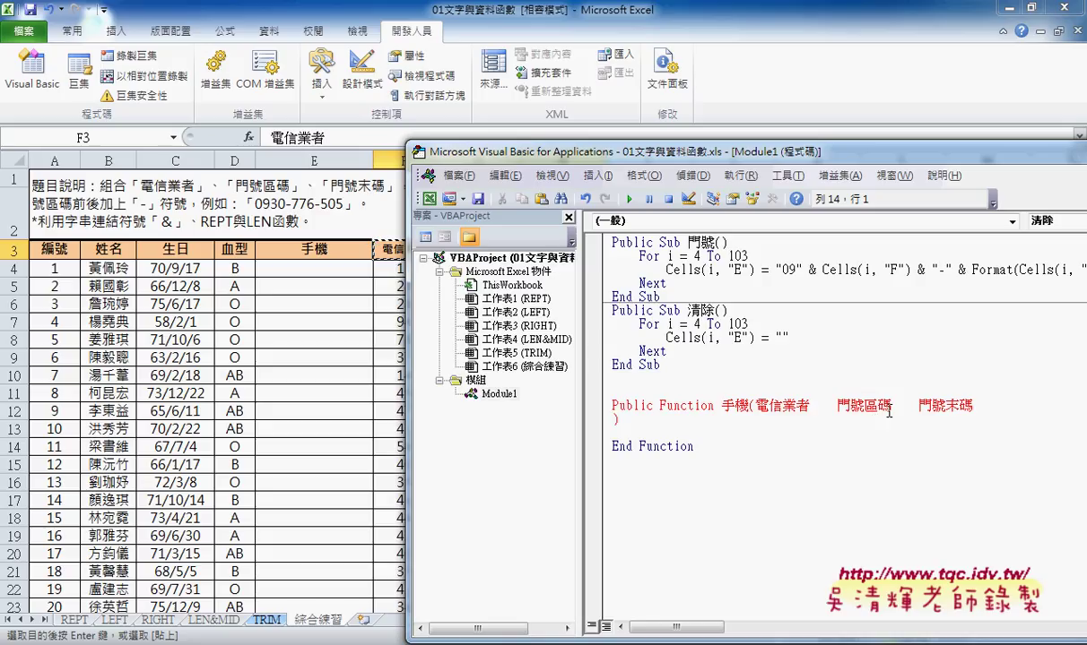
- Tidy the pasted headings into comma-separated parameters 電信業者, 區碼, 末碼, removing spaces and 門號 prefixes
{"action": "double_click", "coordinate": [834, 406]}
{"action": "left_click", "coordinate": [974, 406]}
{"action": "key", "text": "Delete"}
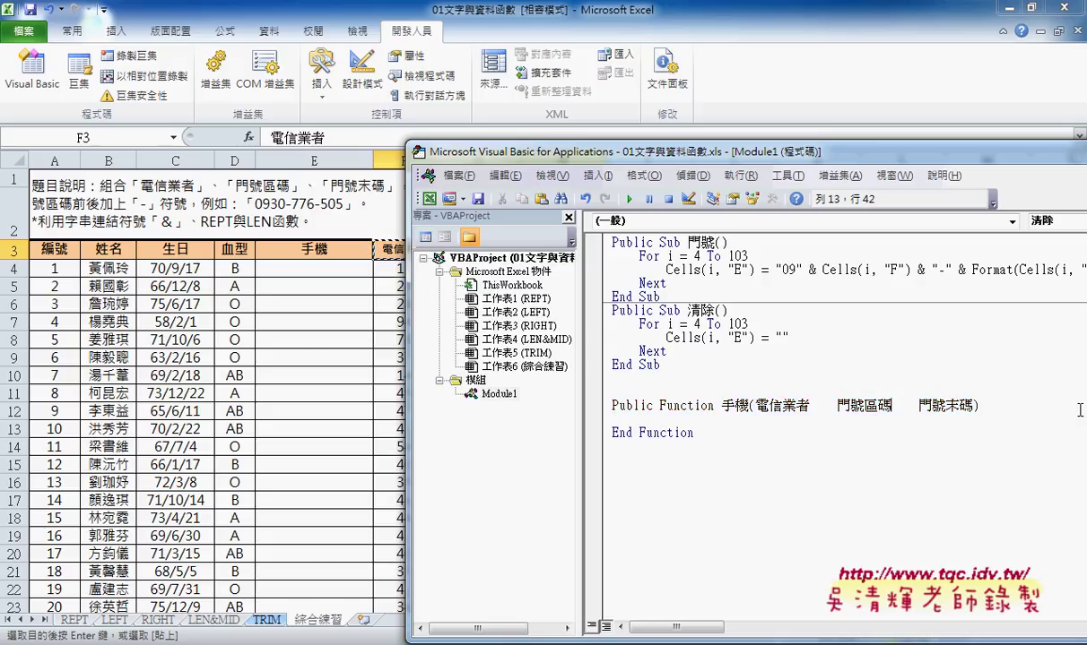
{"action": "key", "text": "Left"}
{"action": "key", "text": "Left"}
{"action": "key", "text": "Left"}
{"action": "key", "text": "Delete"}
{"action": "key", "text": "Delete"}
{"action": "key", "text": "Delete"}
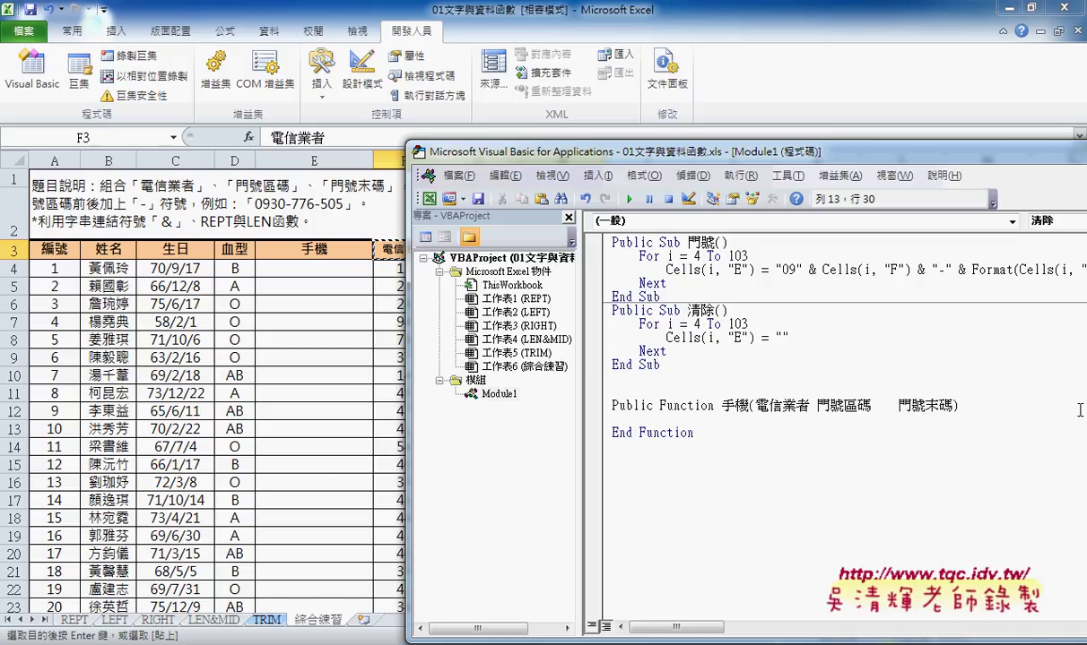
{"action": "key", "text": "Delete"}
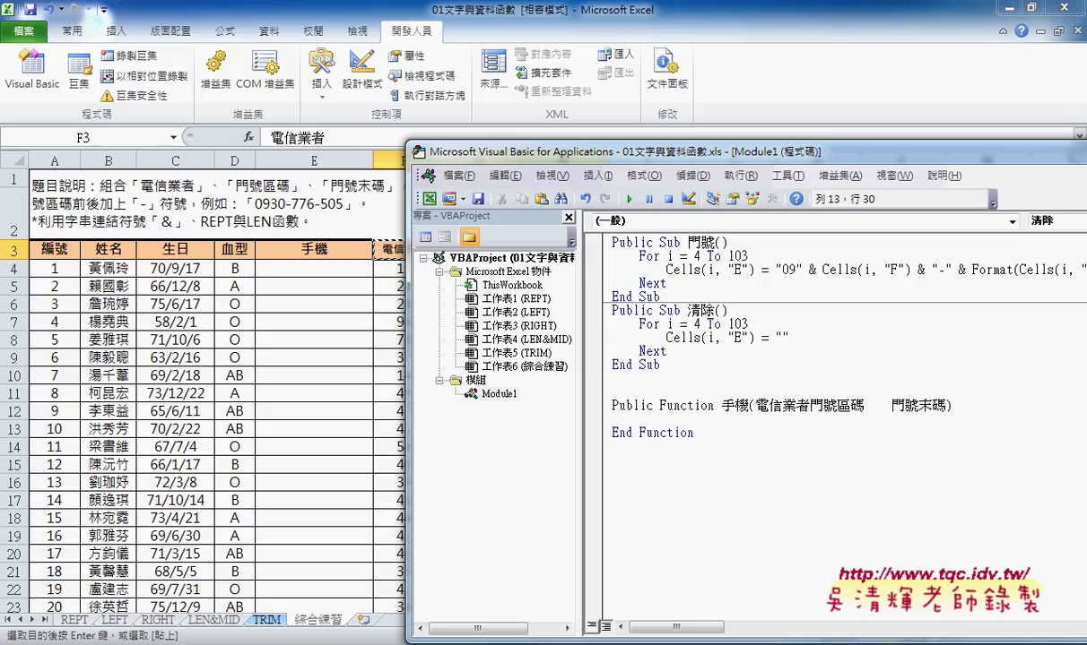
{"action": "type", "text": ","}
{"action": "key", "text": "Delete"}
{"action": "key", "text": "Delete"}
{"action": "key", "text": "Right"}
{"action": "key", "text": "Right"}
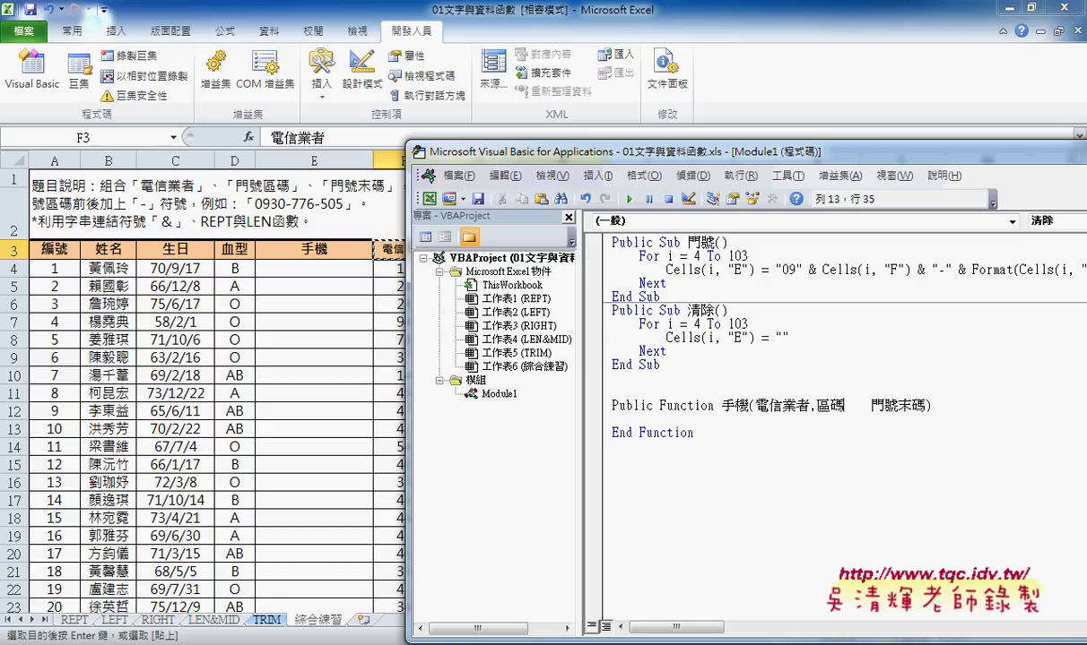
{"action": "key", "text": "Delete"}
{"action": "key", "text": "Delete"}
{"action": "key", "text": "Delete"}
{"action": "key", "text": "Delete"}
{"action": "key", "text": "Delete"}
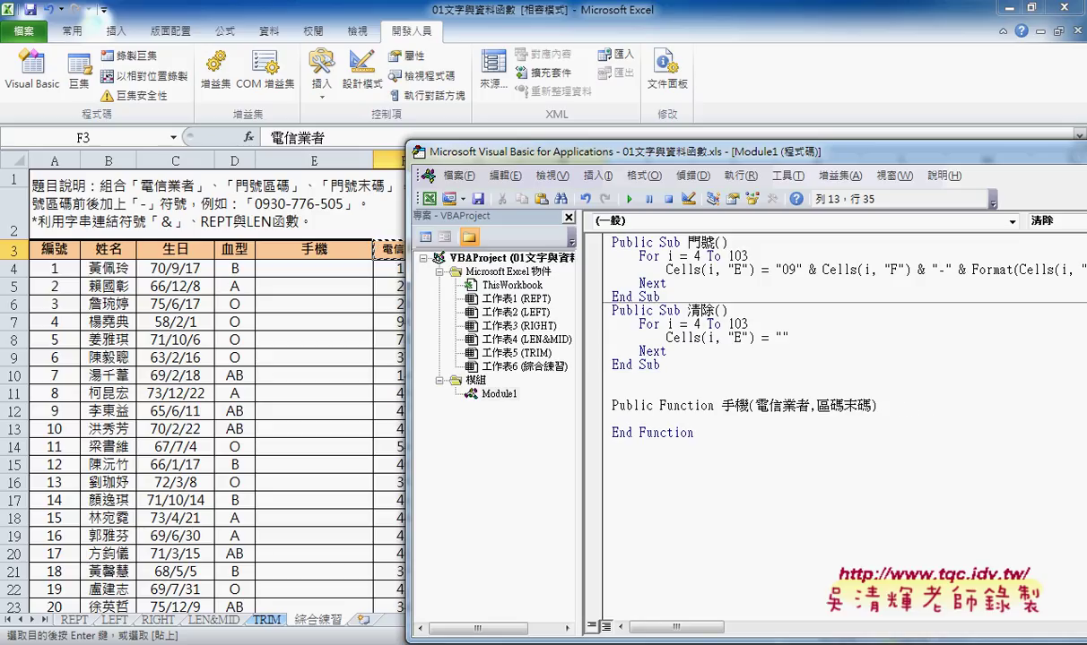
{"action": "type", "text": ","}
{"action": "left_click", "coordinate": [323, 267]}
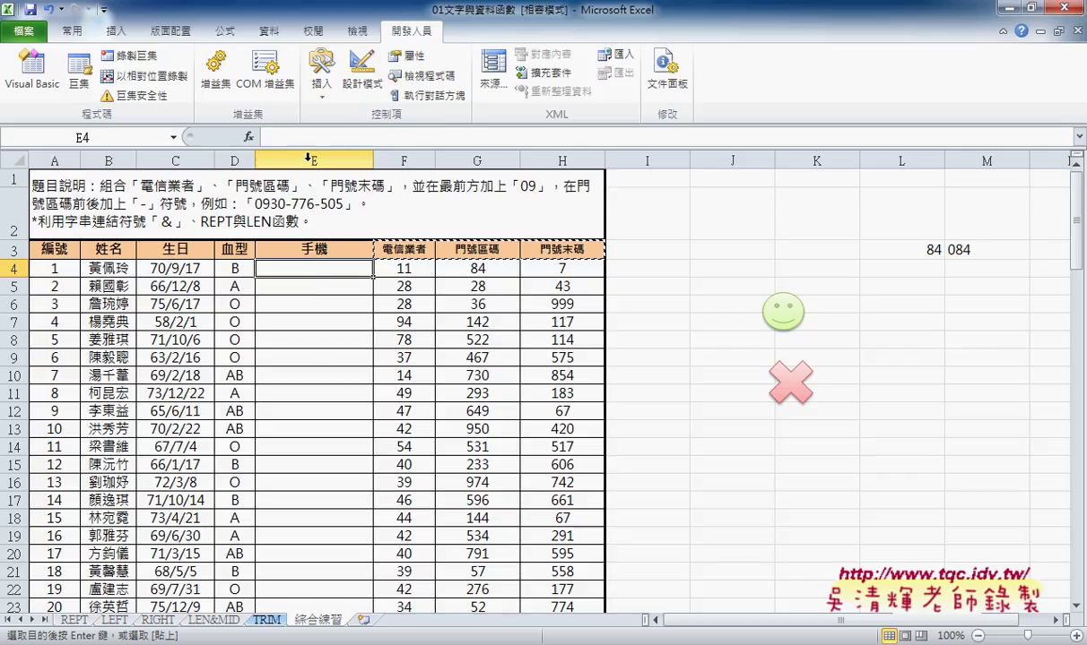
{"action": "left_click", "coordinate": [249, 137]}
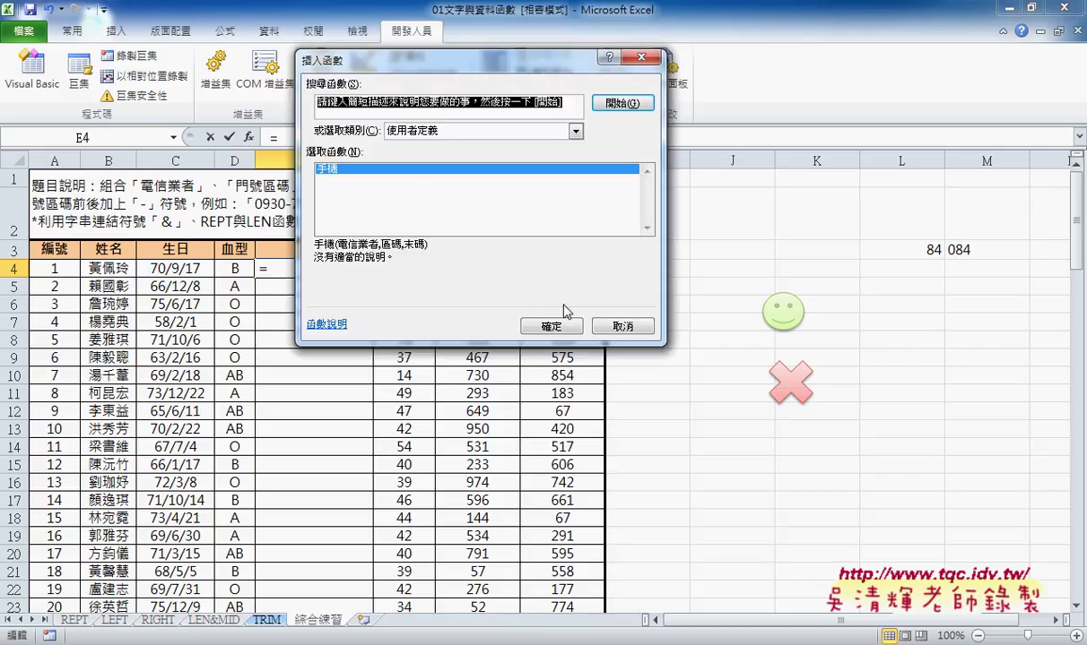
{"action": "left_click", "coordinate": [551, 326]}
{"action": "left_click", "coordinate": [358, 152]}
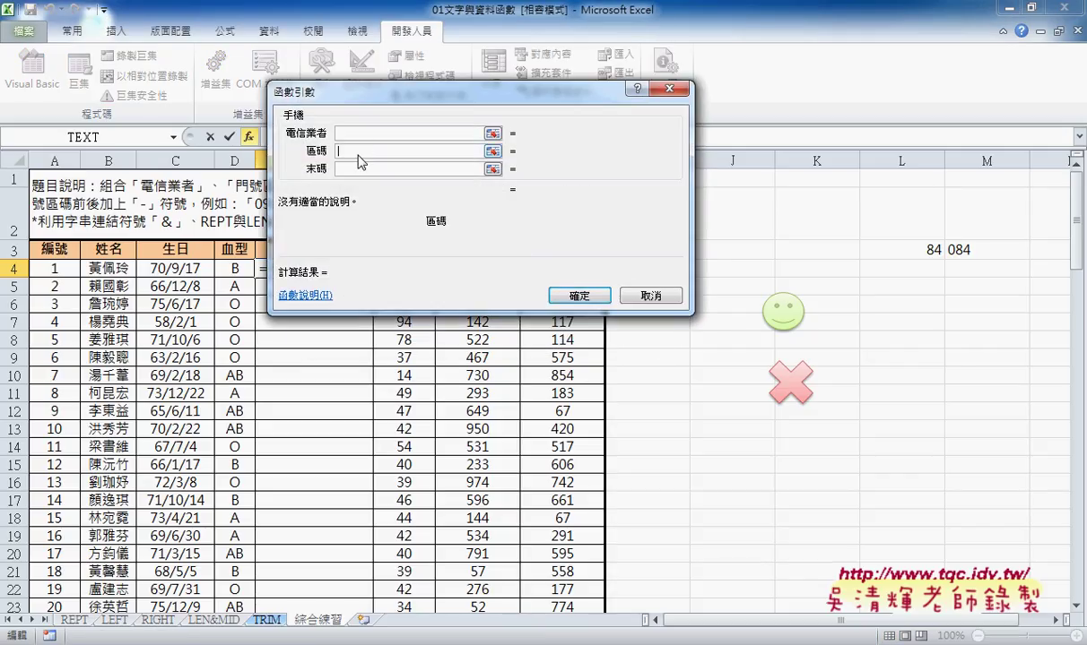
{"action": "left_click", "coordinate": [358, 169]}
{"action": "left_click_drag", "start_coordinate": [472, 121], "coordinate": [701, 375]}
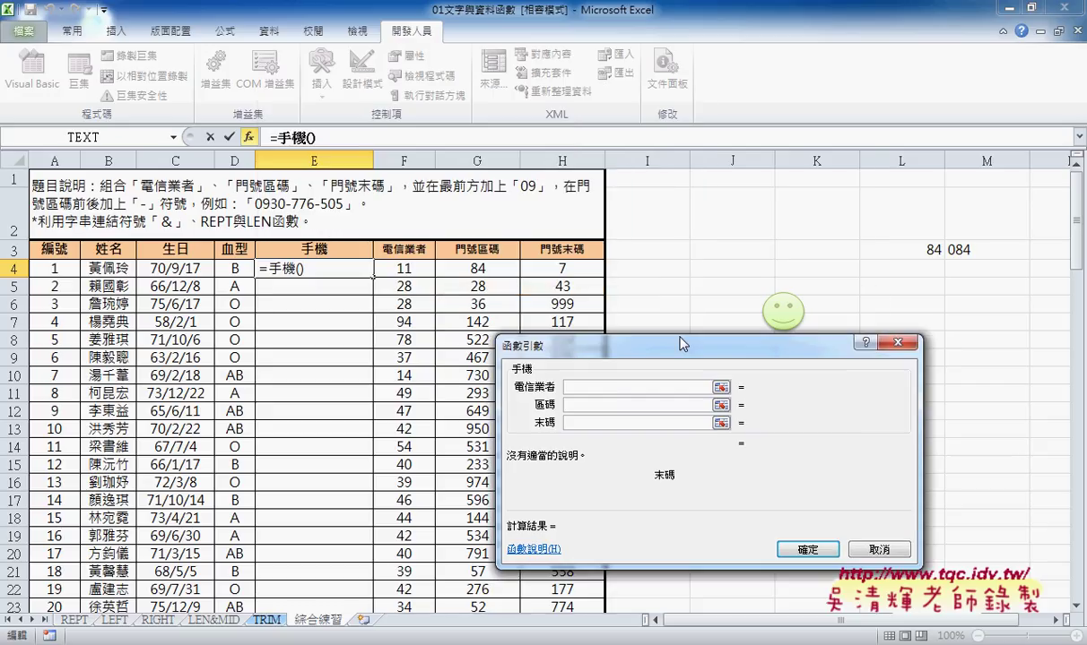
{"action": "left_click", "coordinate": [582, 386]}
{"action": "left_click", "coordinate": [394, 270]}
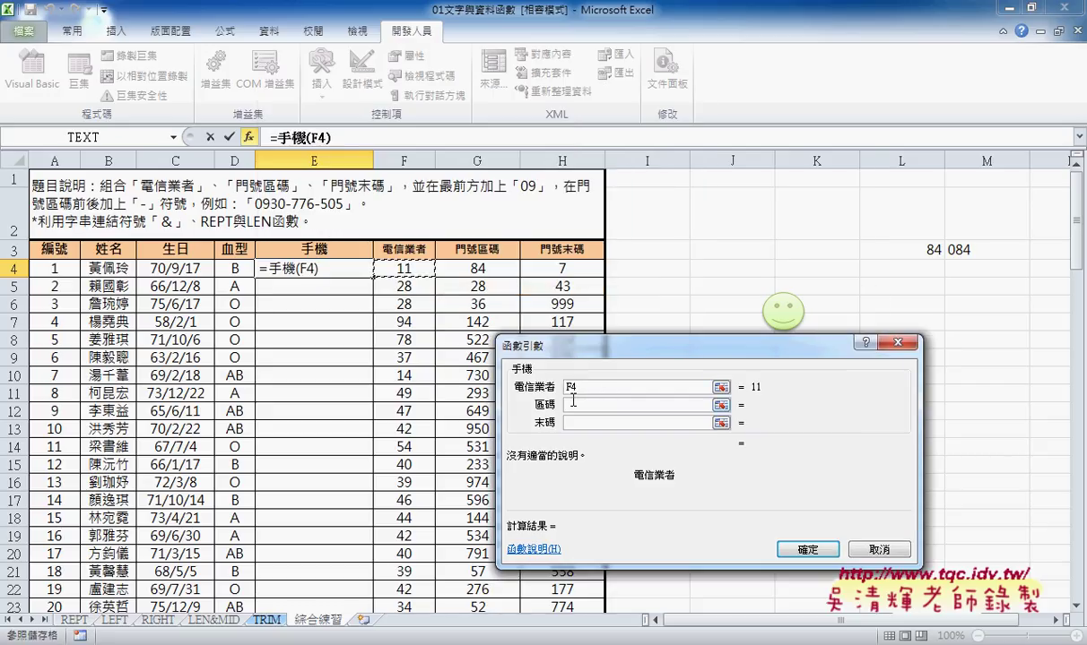
{"action": "key", "text": "Tab"}
{"action": "left_click", "coordinate": [470, 272]}
{"action": "key", "text": "Tab"}
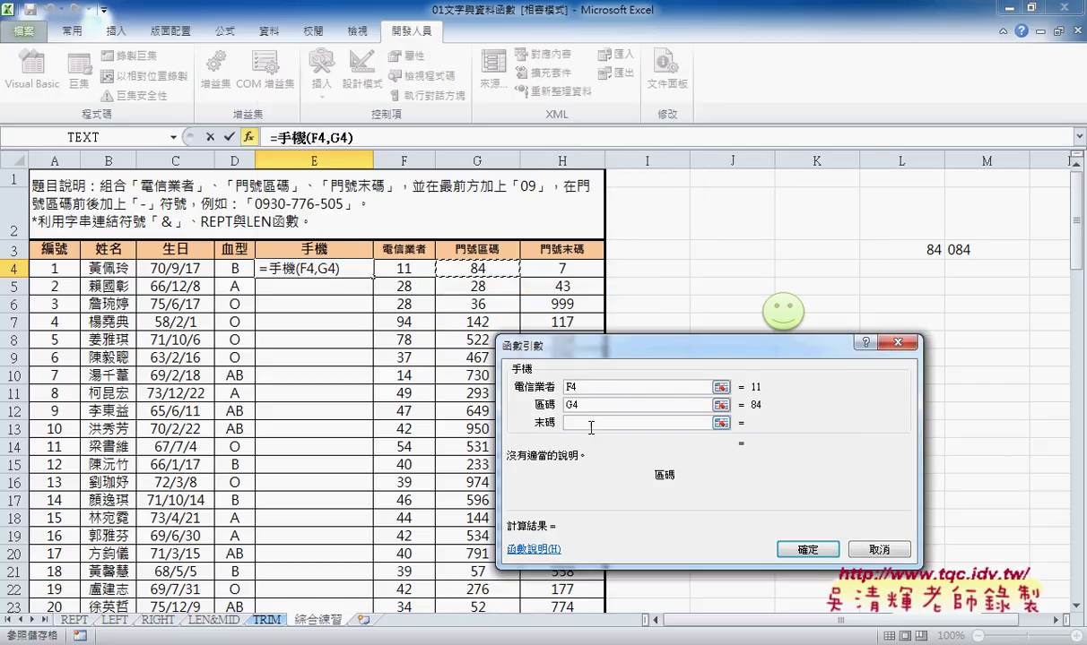
{"action": "left_click", "coordinate": [559, 268]}
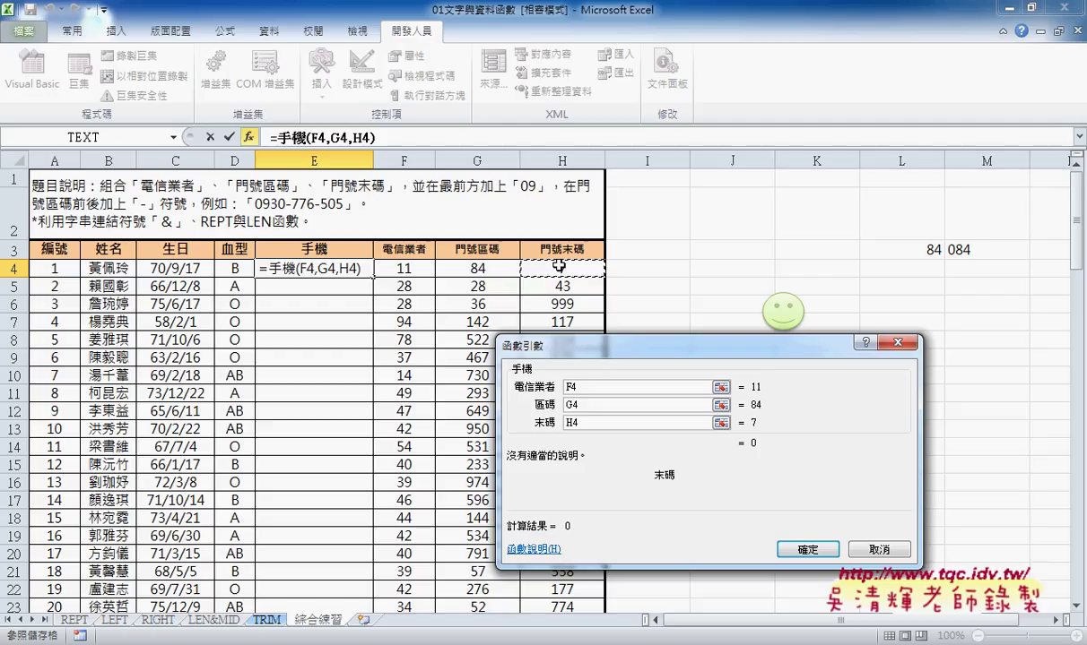
{"action": "left_click", "coordinate": [861, 548]}
{"action": "mouse_move", "coordinate": [332, 641]}
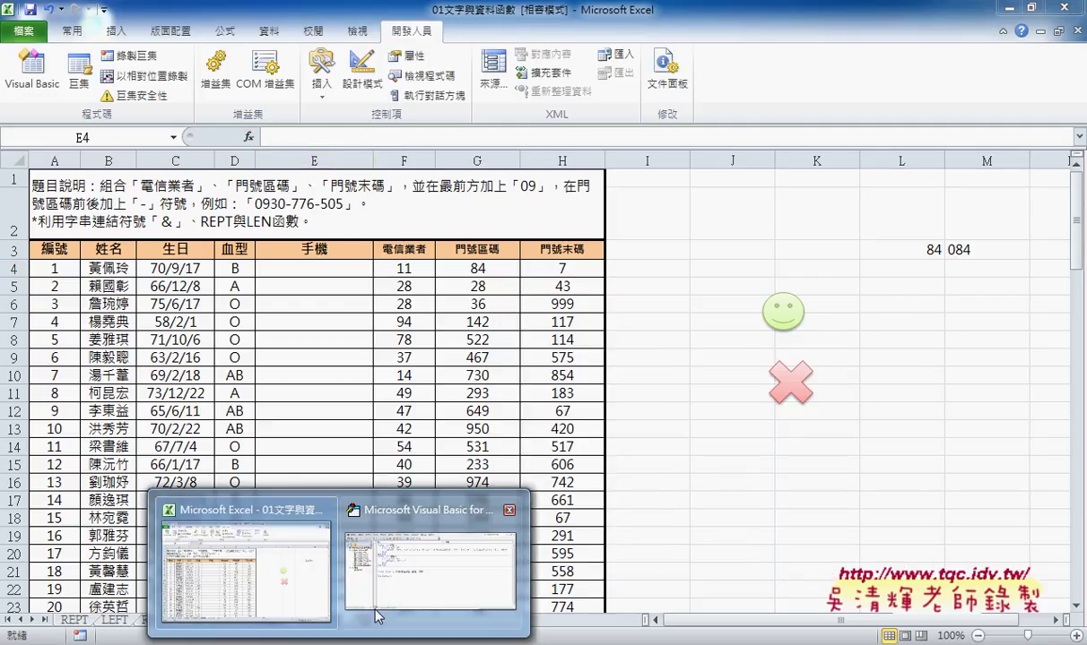
- Indent the function body line and start it with 手機= using a copy of the name
{"action": "left_click", "coordinate": [415, 567]}
{"action": "mouse_move", "coordinate": [496, 157]}
{"action": "left_mouse_down"}
{"action": "mouse_move", "coordinate": [309, 103]}
{"action": "mouse_move", "coordinate": [157, 99]}
{"action": "left_mouse_up"}
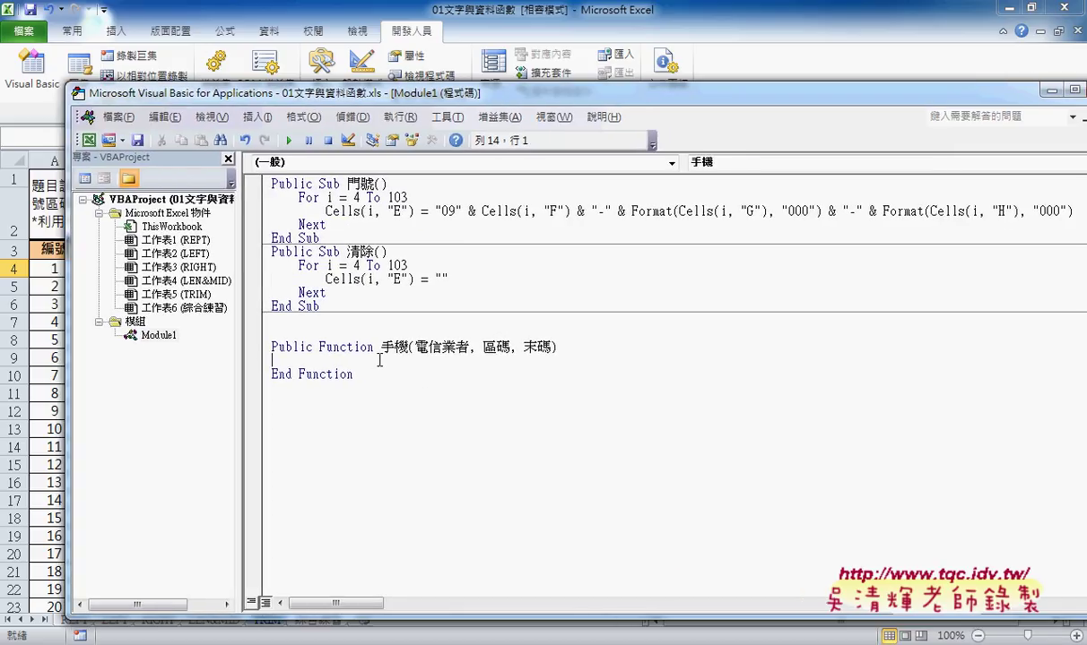
{"action": "key", "text": "Tab"}
{"action": "double_click", "coordinate": [387, 348]}
{"action": "left_click_drag", "start_coordinate": [366, 377], "coordinate": [369, 360]}
{"action": "left_click_drag", "start_coordinate": [415, 93], "coordinate": [294, 80]}
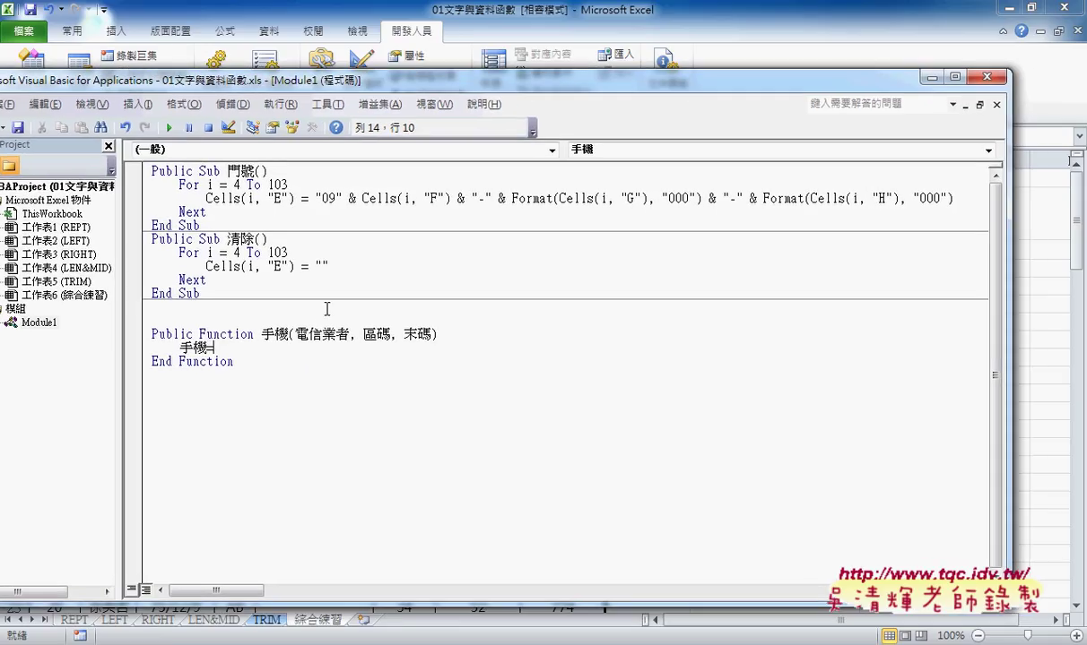
{"action": "type", "text": "="}
{"action": "left_click", "coordinate": [317, 197]}
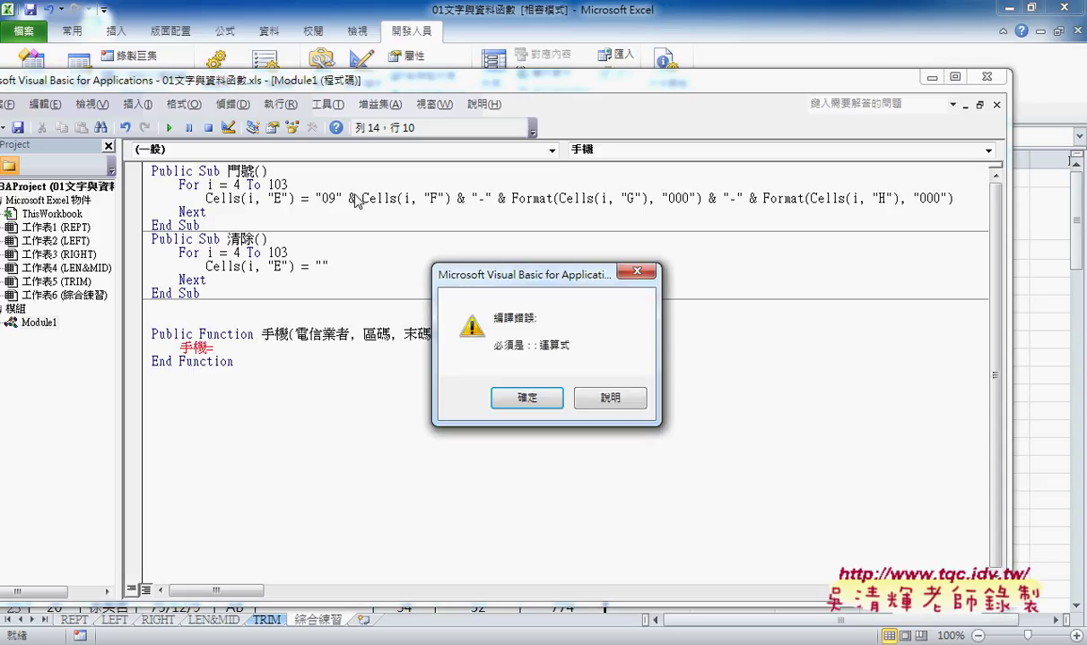
- Copy the 門號 routine's "09" & Cells(i, "F") … Format concatenation after 手機=
{"action": "key", "text": "Return"}
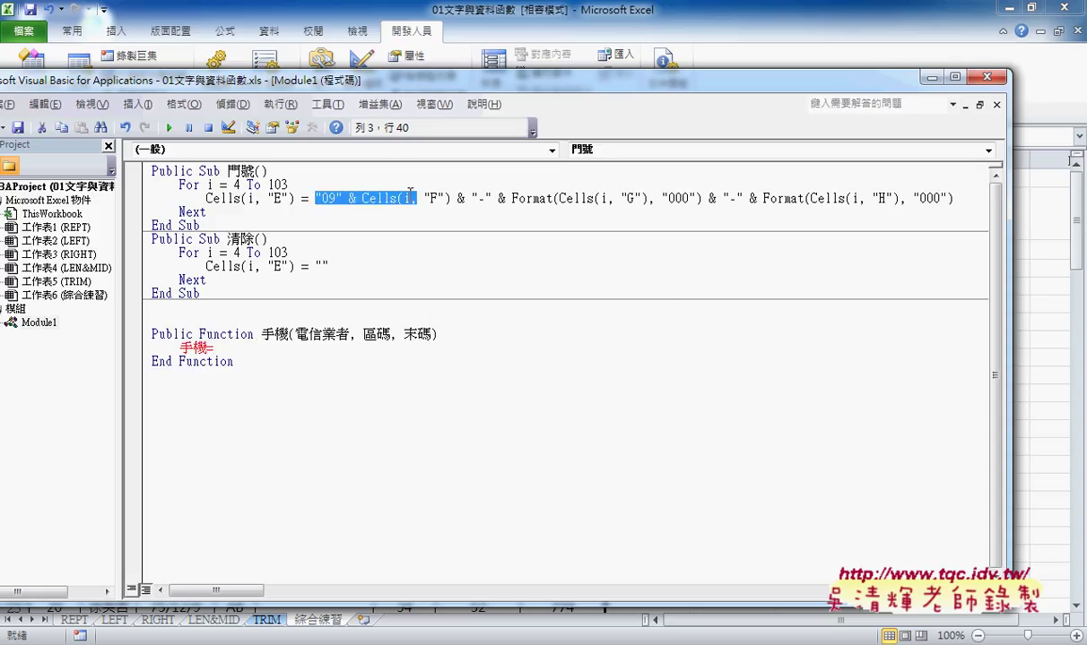
{"action": "left_click_drag", "start_coordinate": [315, 197], "coordinate": [953, 198]}
{"action": "left_click_drag", "start_coordinate": [746, 204], "coordinate": [251, 349]}
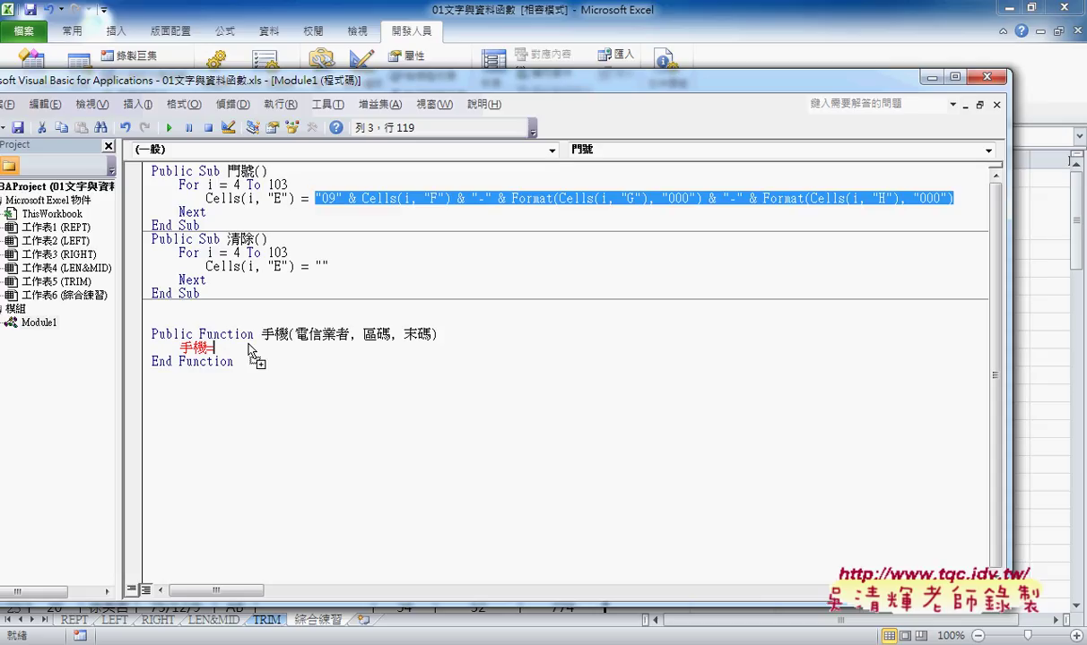
{"action": "left_click_drag", "start_coordinate": [251, 349], "coordinate": [252, 349]}
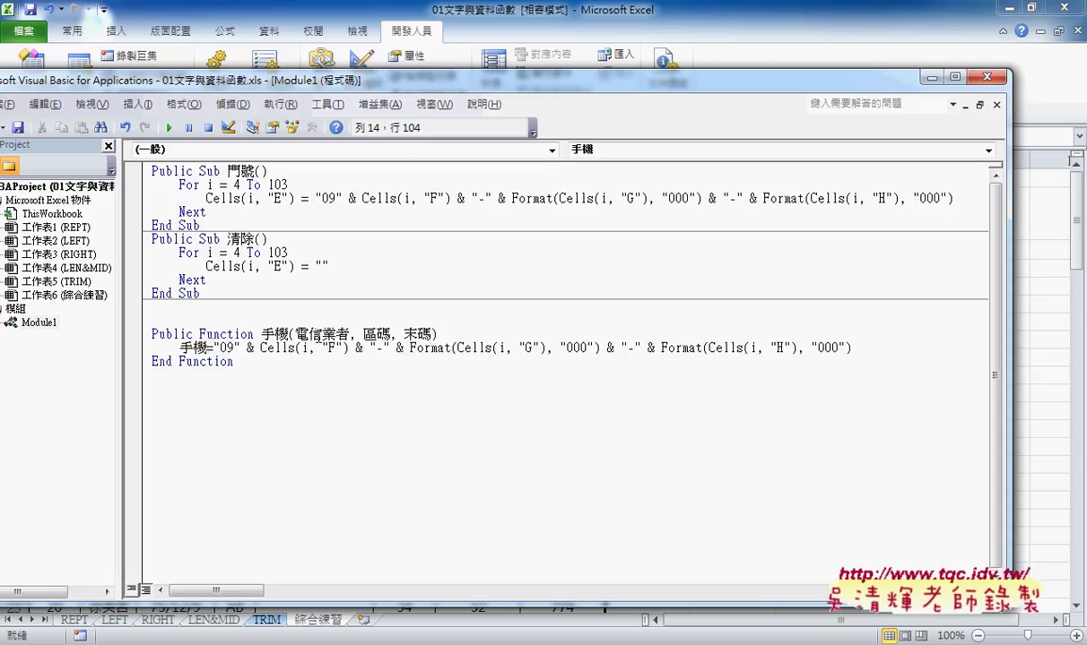
{"action": "left_click_drag", "start_coordinate": [273, 348], "coordinate": [361, 347]}
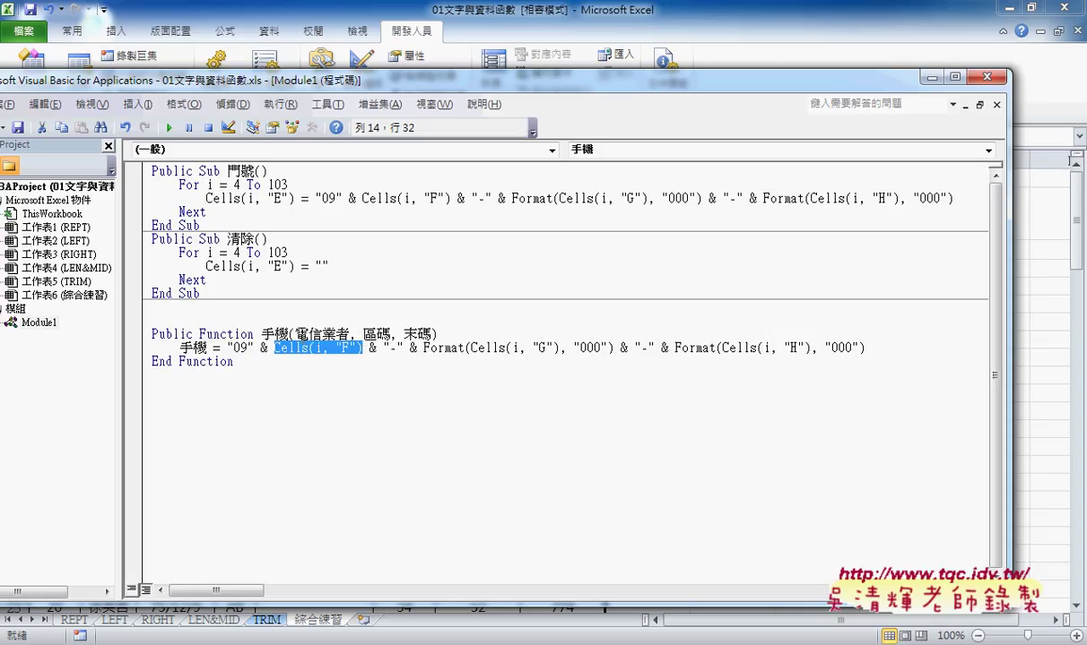
- Replace Cells(i, "F") in the function body with the parameter 電信業者
{"action": "left_click_drag", "start_coordinate": [294, 333], "coordinate": [352, 334]}
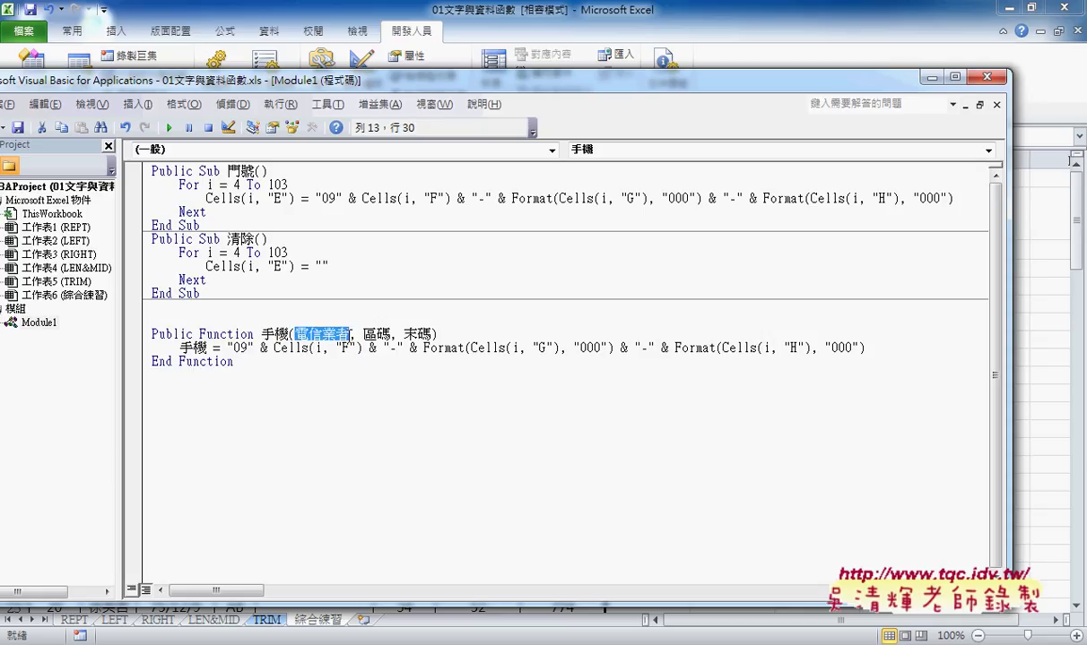
{"action": "left_click_drag", "start_coordinate": [385, 86], "coordinate": [508, 377]}
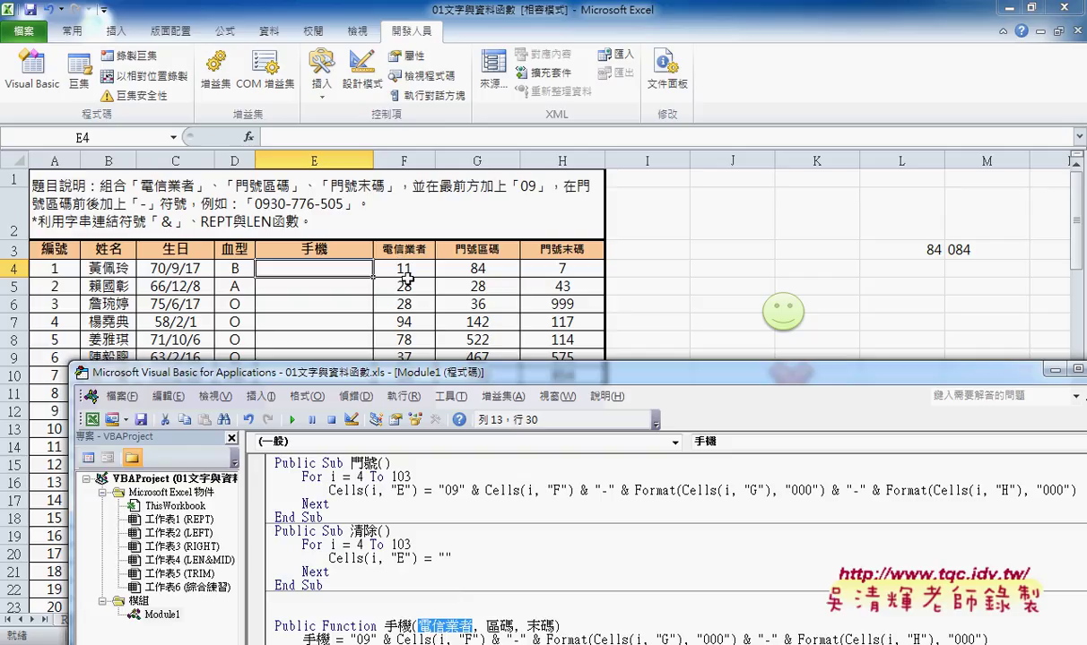
{"action": "left_click_drag", "start_coordinate": [425, 374], "coordinate": [413, 87]}
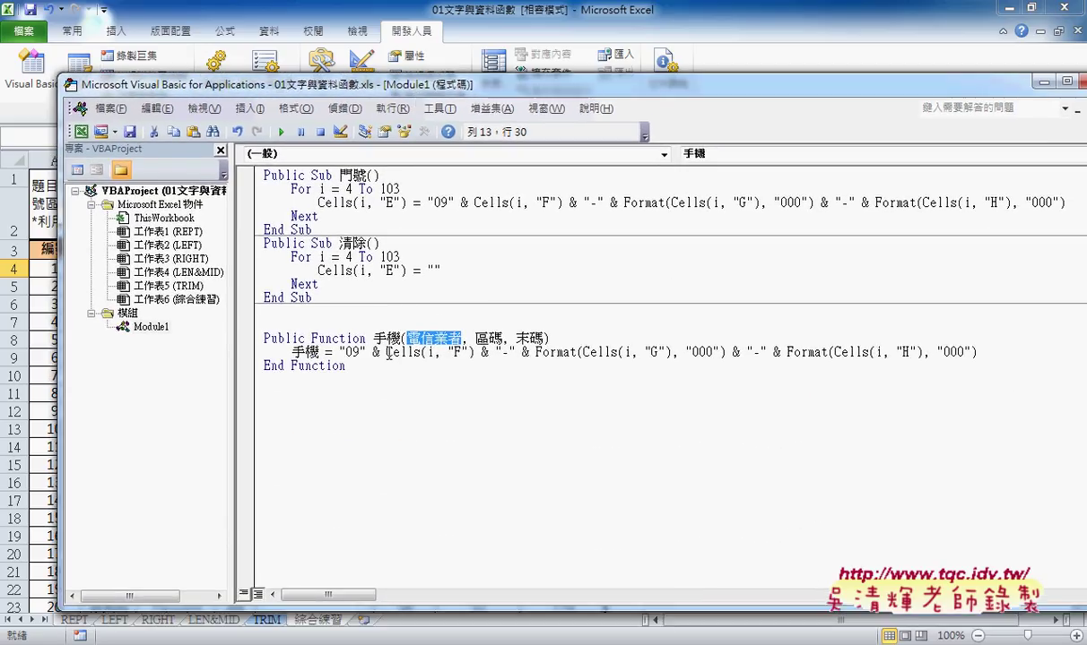
{"action": "left_click_drag", "start_coordinate": [387, 354], "coordinate": [473, 358]}
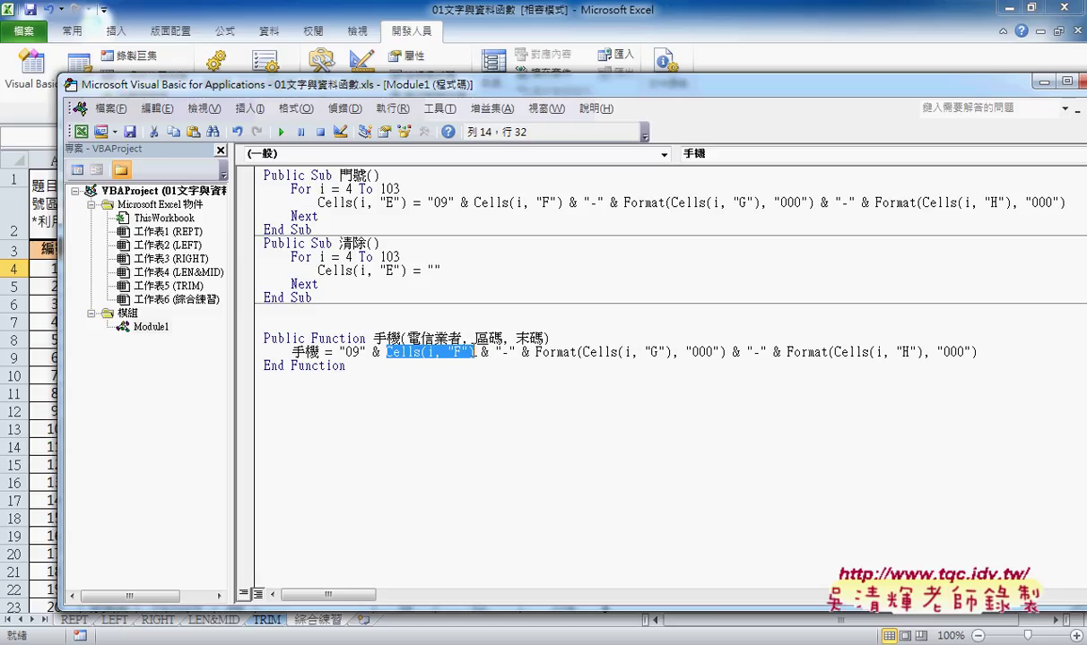
{"action": "type", "text": "電信業者"}
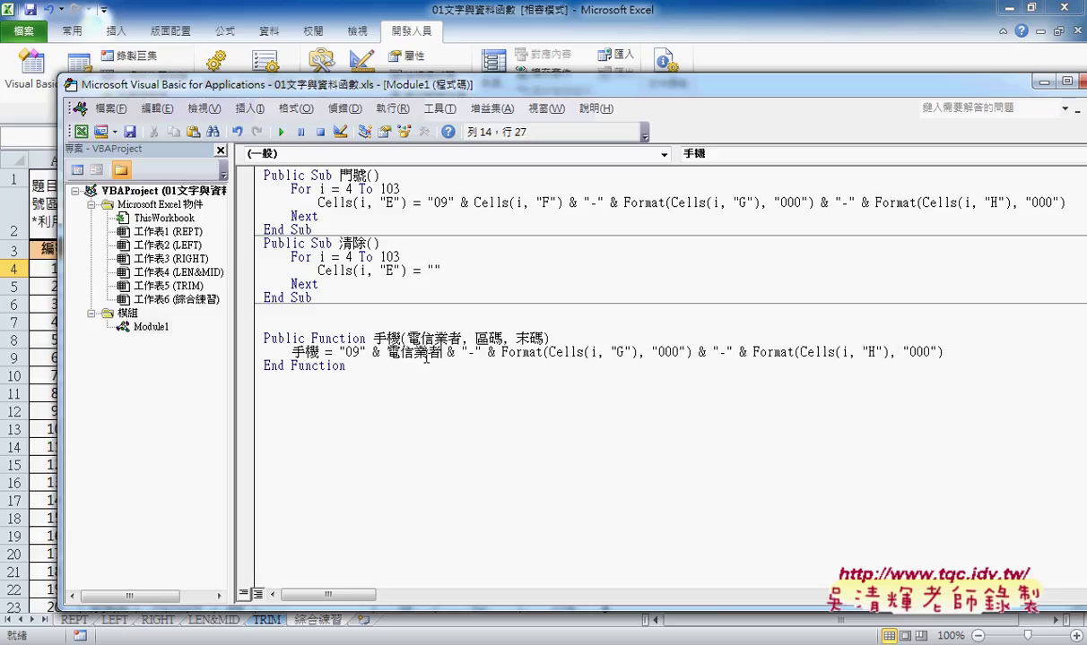
- Replace the column G and H cell references with 區碼 and 末碼
{"action": "double_click", "coordinate": [488, 338]}
{"action": "key", "text": "ctrl+c"}
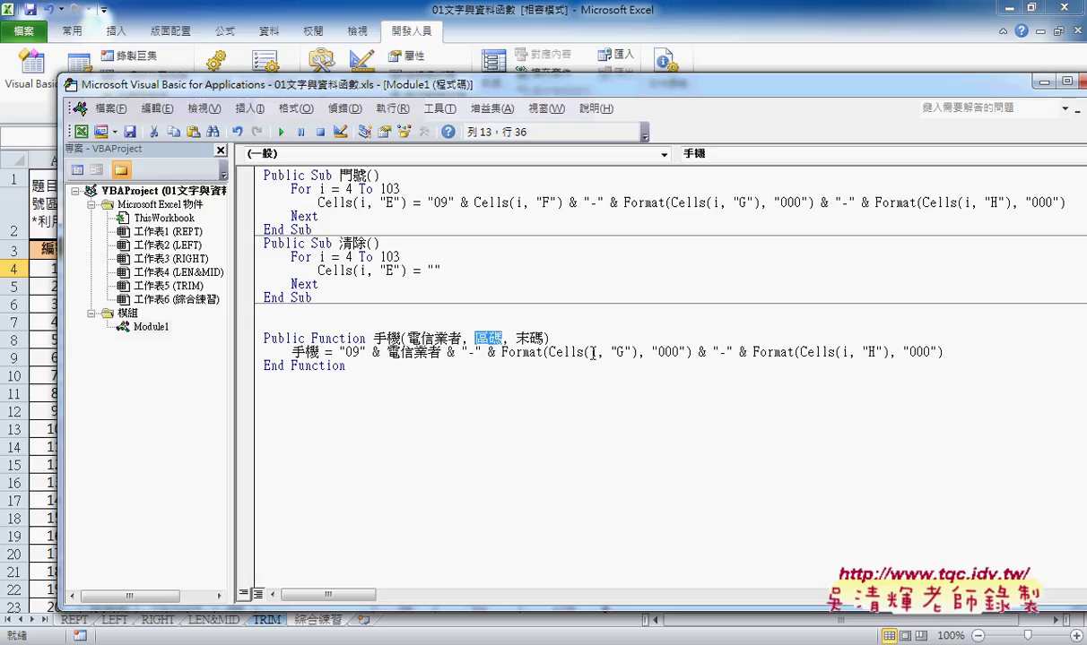
{"action": "left_click_drag", "start_coordinate": [549, 353], "coordinate": [637, 353]}
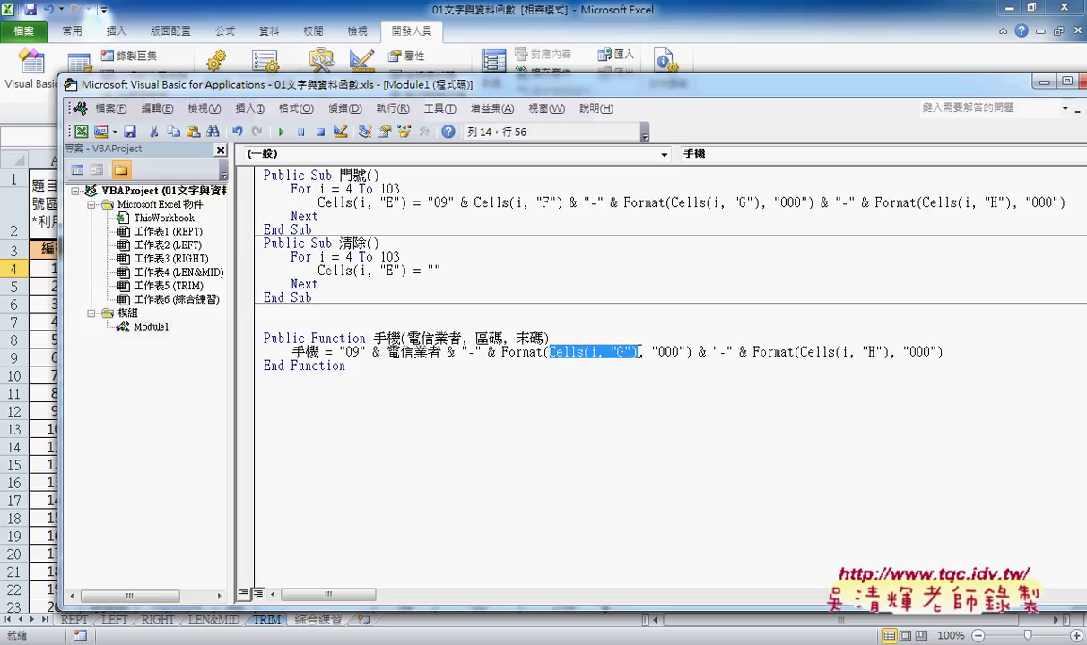
{"action": "key", "text": "ctrl+v"}
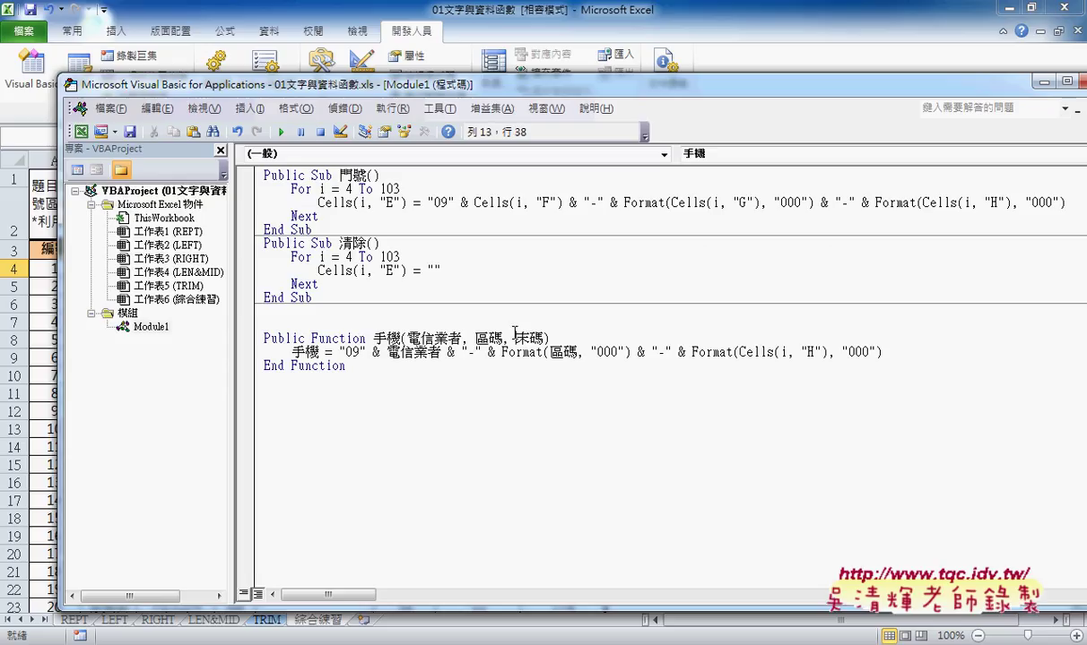
{"action": "double_click", "coordinate": [542, 338]}
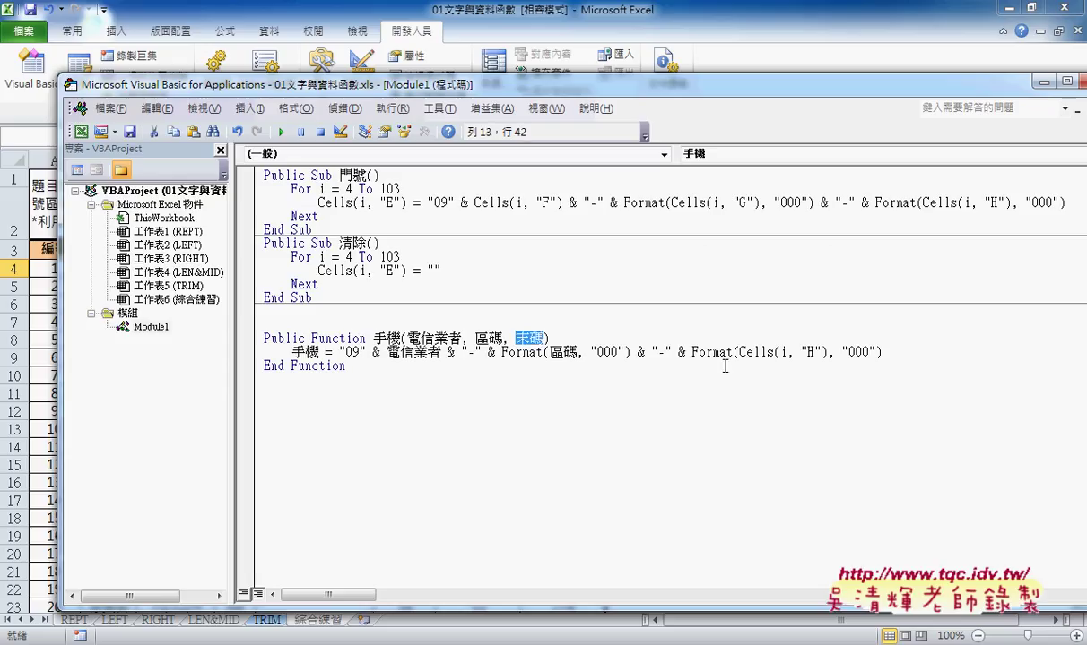
{"action": "left_click_drag", "start_coordinate": [738, 353], "coordinate": [827, 355]}
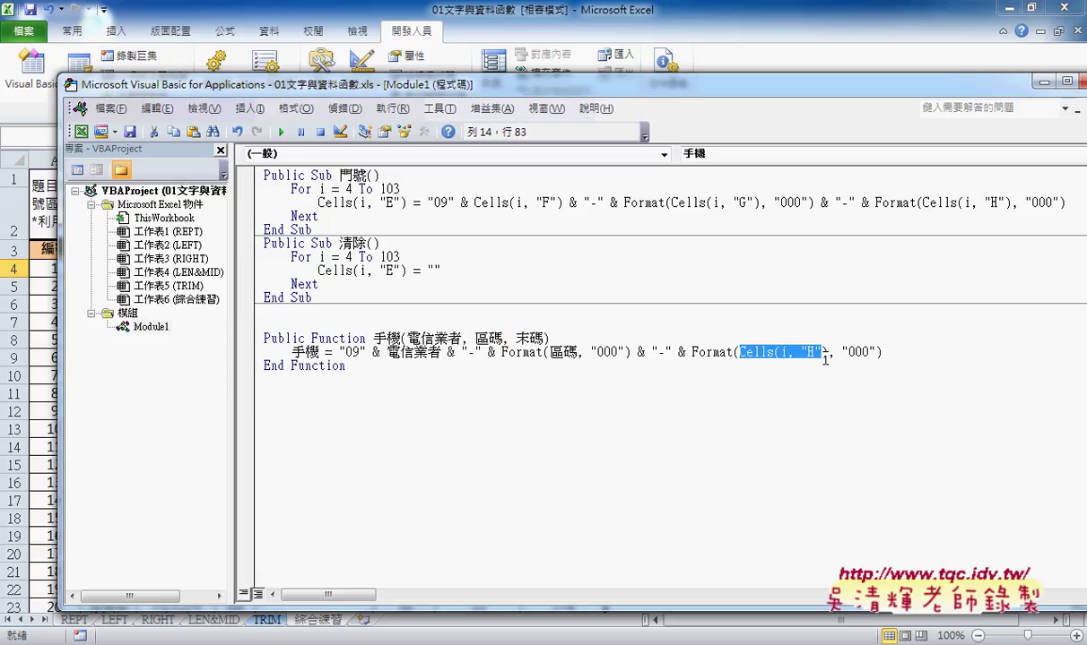
{"action": "type", "text": "末碼"}
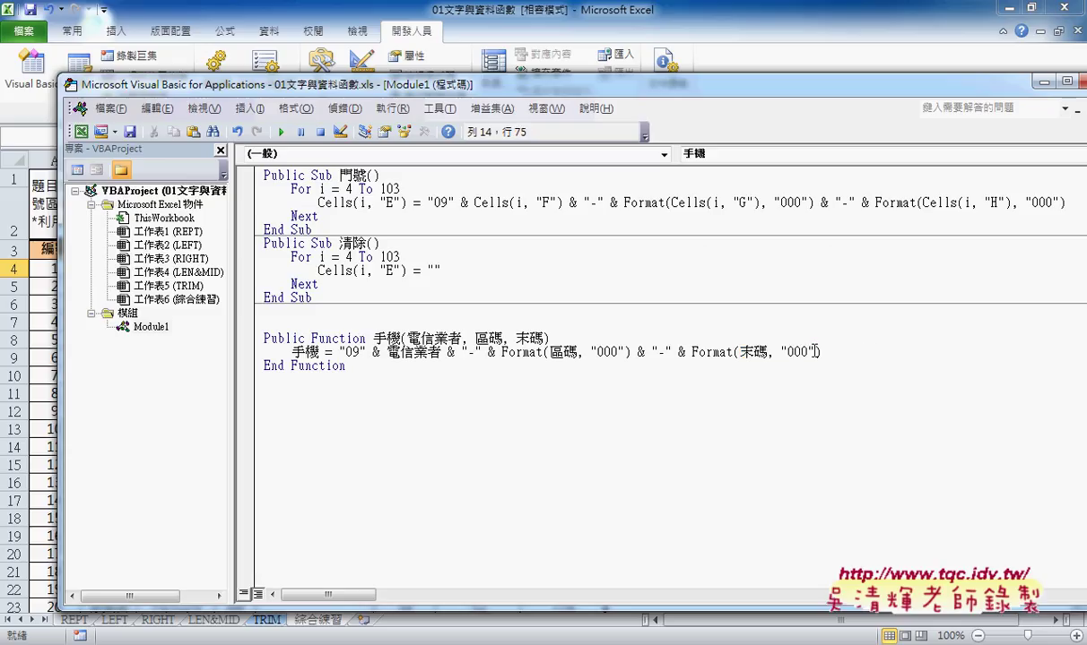
{"action": "left_click", "coordinate": [720, 415]}
- Review the finished 手機 code, move the editor aside, and select cell E4
{"action": "left_click", "coordinate": [319, 174]}
{"action": "left_click", "coordinate": [386, 338]}
{"action": "left_click_drag", "start_coordinate": [320, 352], "coordinate": [293, 353]}
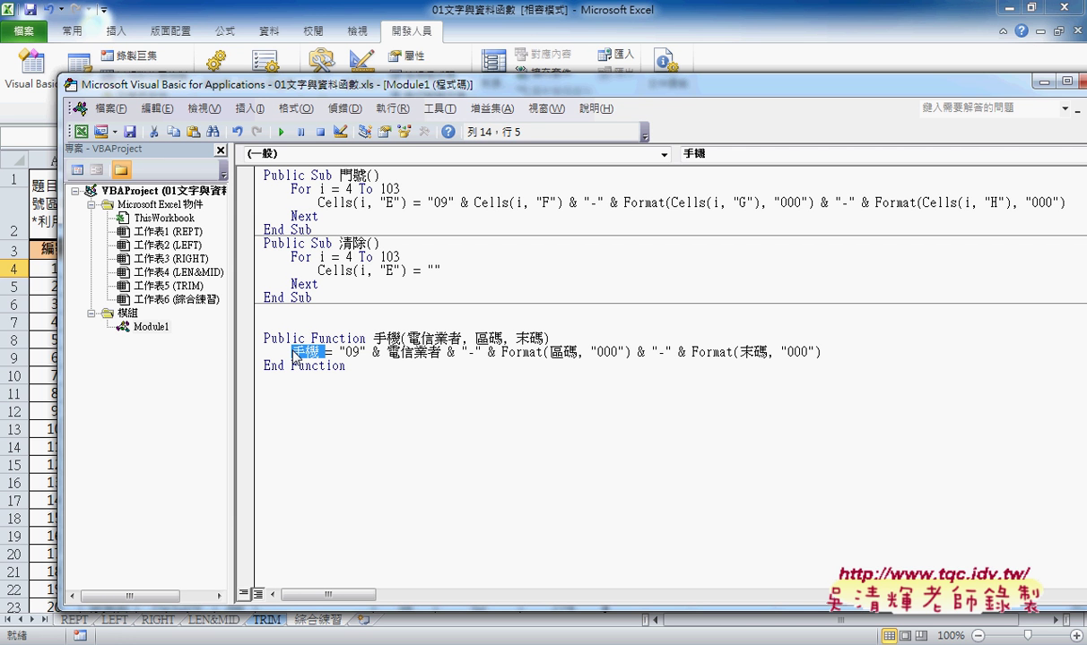
{"action": "left_click_drag", "start_coordinate": [385, 83], "coordinate": [529, 342]}
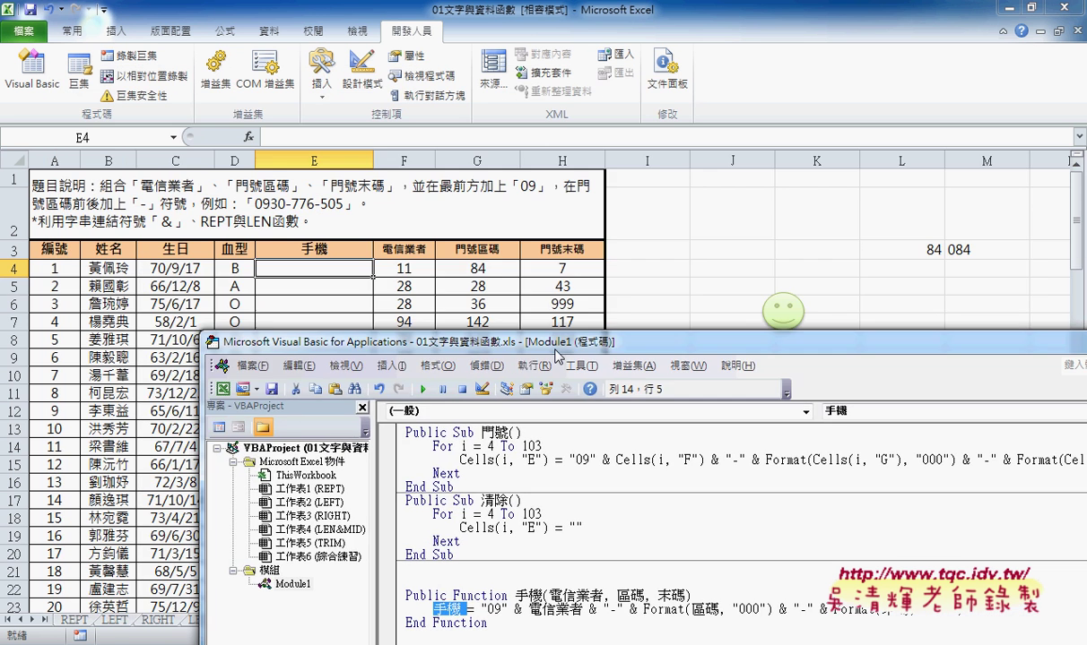
{"action": "left_click", "coordinate": [346, 273]}
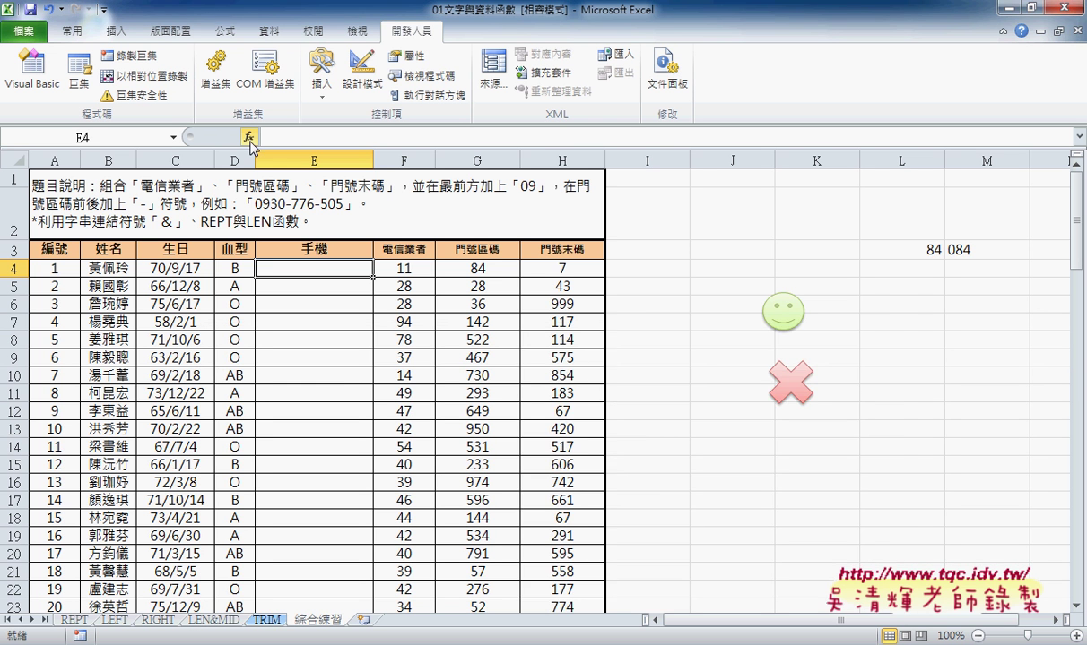
{"action": "left_click", "coordinate": [248, 137]}
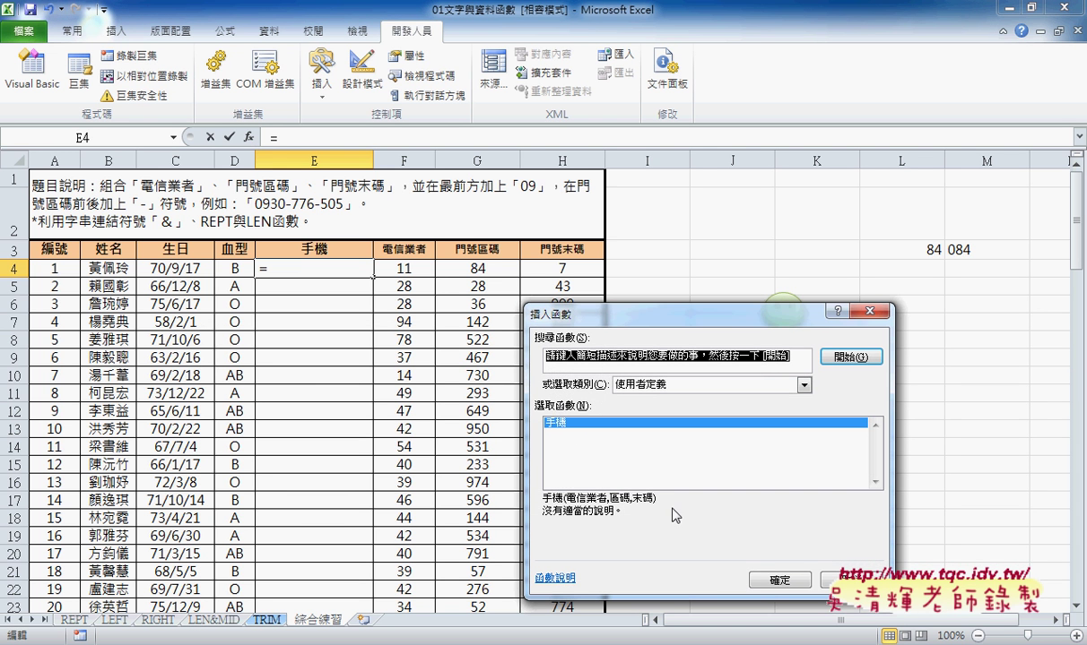
{"action": "left_click", "coordinate": [779, 581]}
{"action": "left_click", "coordinate": [411, 269]}
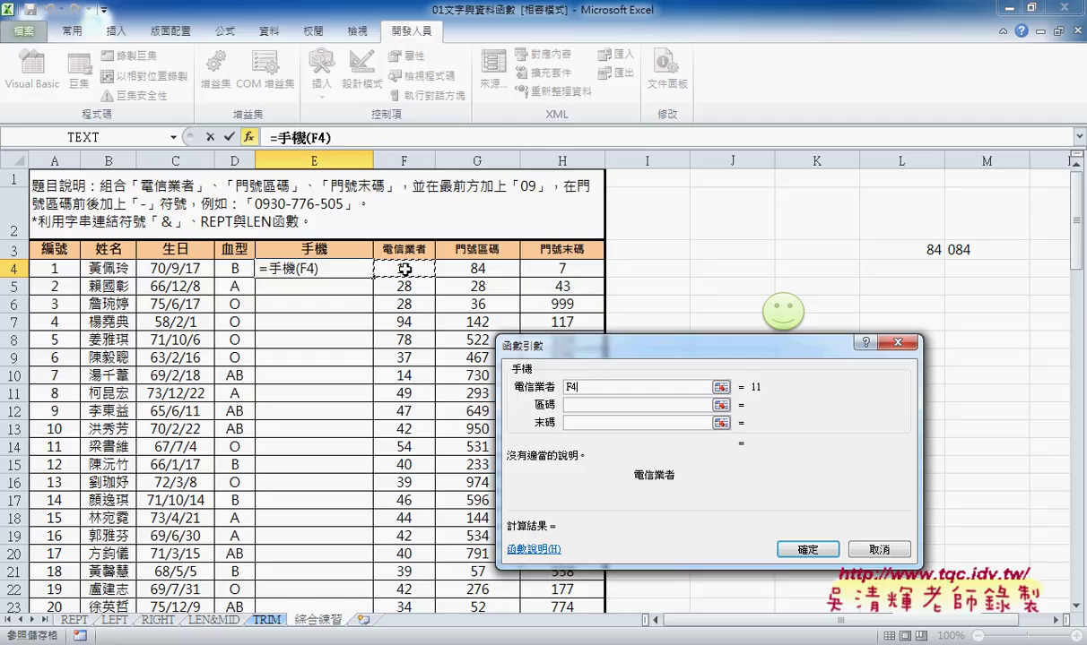
{"action": "left_click", "coordinate": [585, 407]}
{"action": "left_click", "coordinate": [477, 268]}
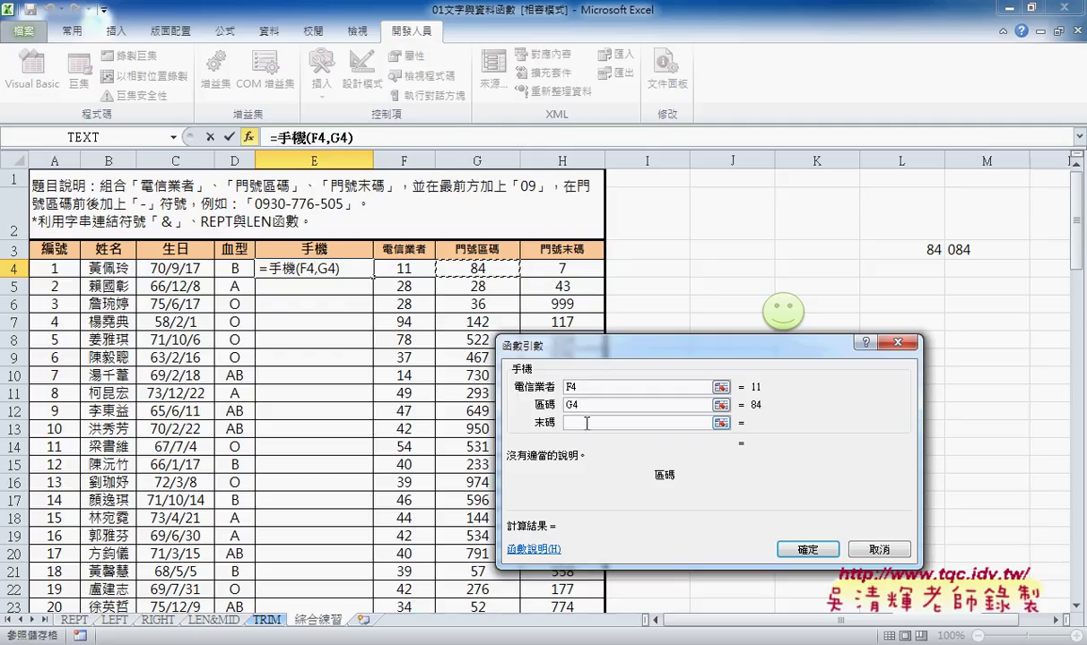
{"action": "key", "text": "Tab"}
{"action": "left_click", "coordinate": [561, 268]}
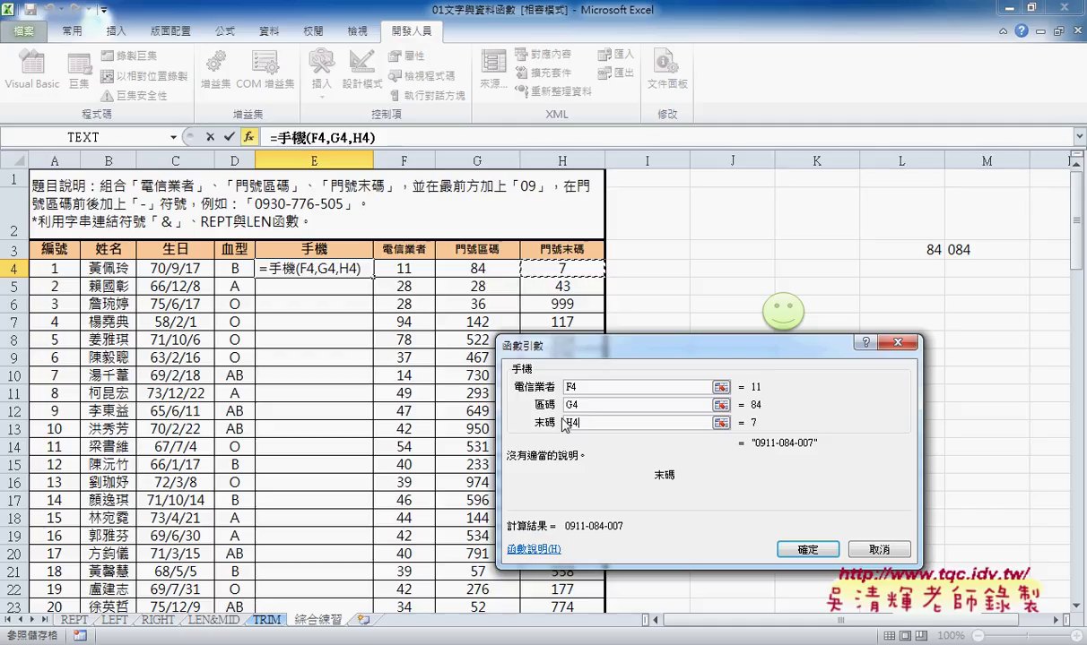
{"action": "left_click", "coordinate": [822, 552]}
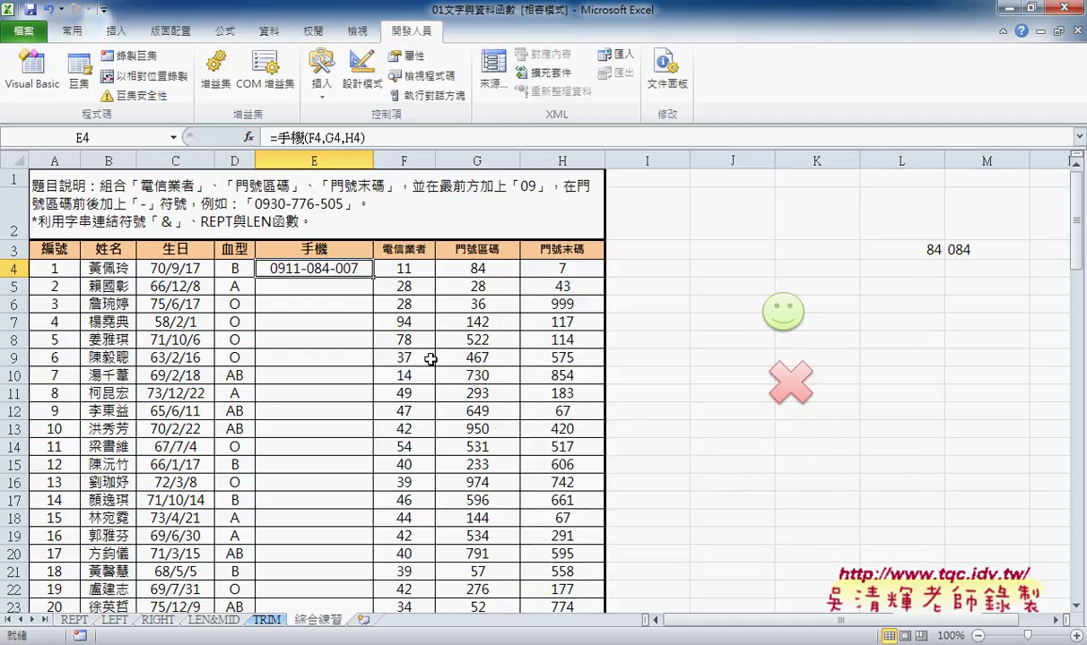
- Fill the 手機 formula down from E4, check E5 and E6, and reopen E4's arguments
{"action": "double_click", "coordinate": [371, 277]}
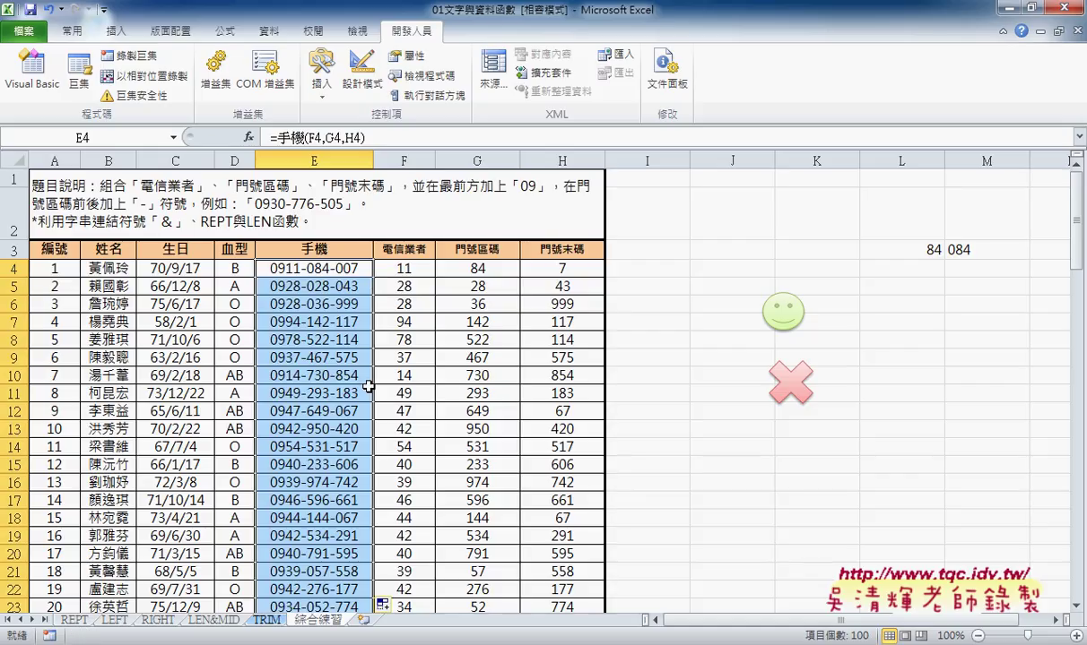
{"action": "left_click", "coordinate": [350, 286]}
{"action": "left_click", "coordinate": [349, 304]}
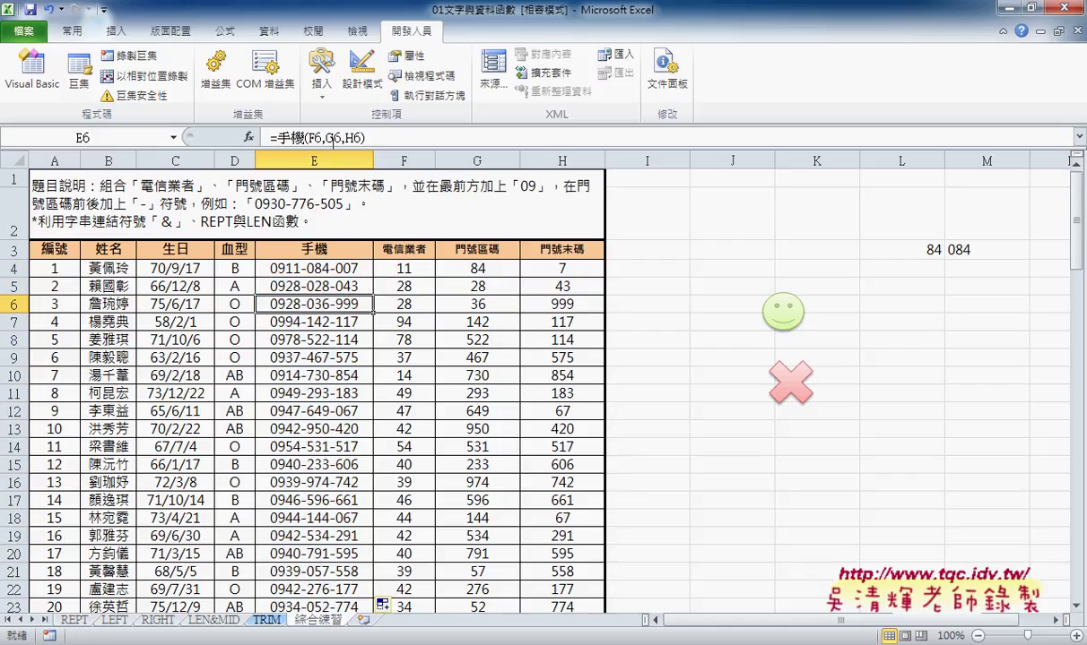
{"action": "left_click", "coordinate": [334, 285]}
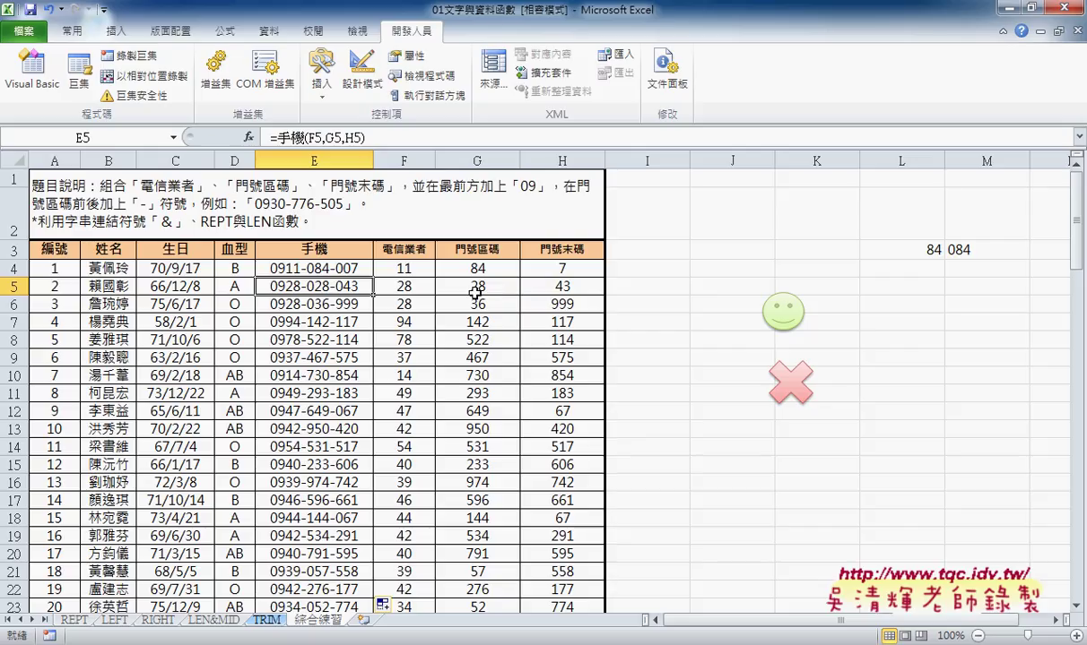
{"action": "left_click", "coordinate": [334, 267]}
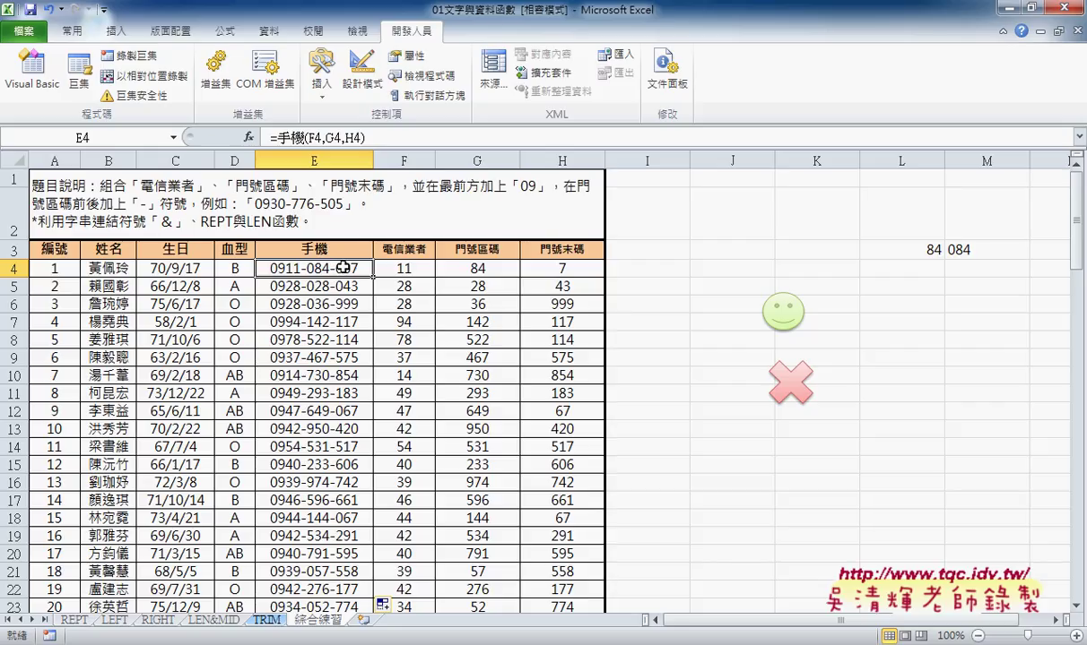
{"action": "left_click", "coordinate": [274, 135]}
{"action": "left_click", "coordinate": [248, 137]}
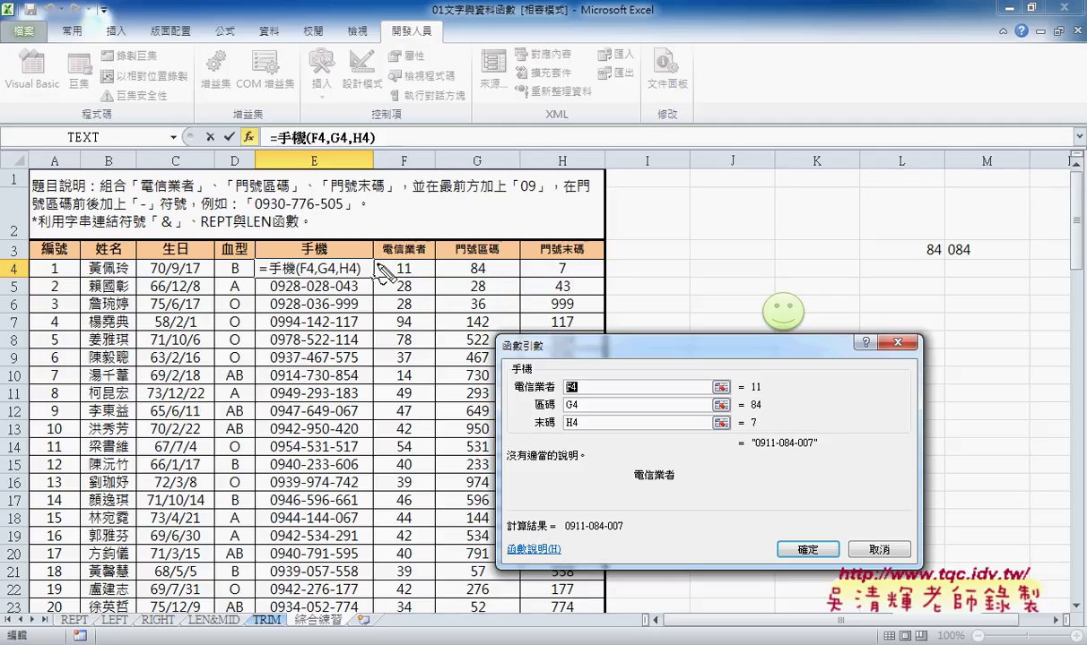
{"action": "mouse_move", "coordinate": [375, 283]}
{"action": "left_mouse_down"}
{"action": "mouse_move", "coordinate": [484, 264]}
{"action": "mouse_move", "coordinate": [377, 285]}
{"action": "left_mouse_up"}
{"action": "left_click_drag", "start_coordinate": [442, 259], "coordinate": [442, 289]}
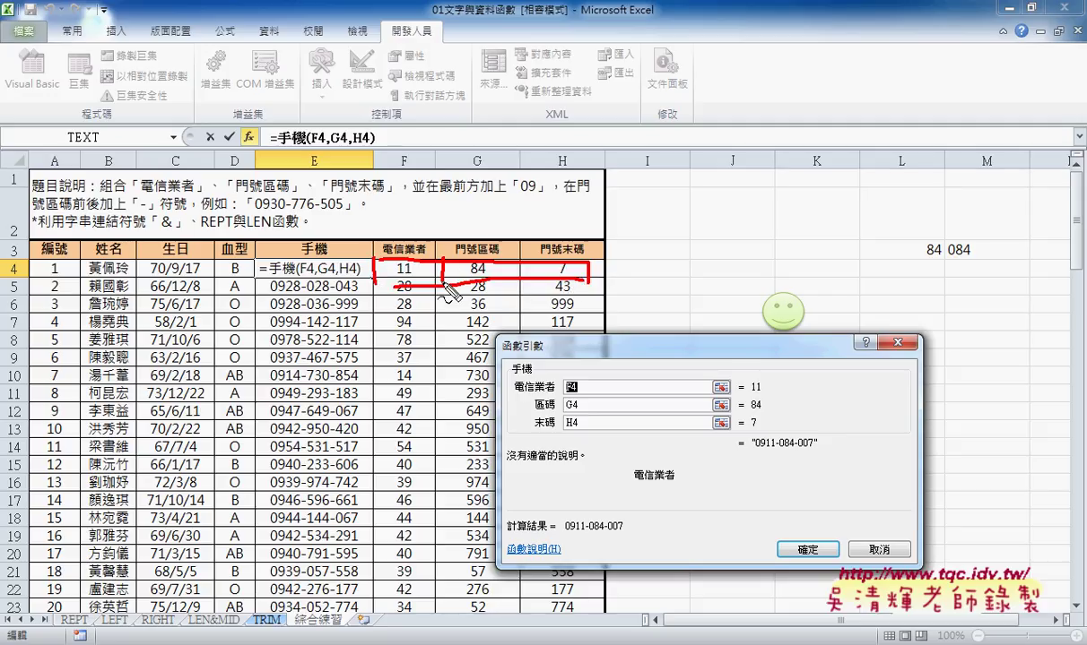
{"action": "left_click_drag", "start_coordinate": [521, 257], "coordinate": [521, 285]}
{"action": "left_click_drag", "start_coordinate": [489, 118], "coordinate": [493, 130]}
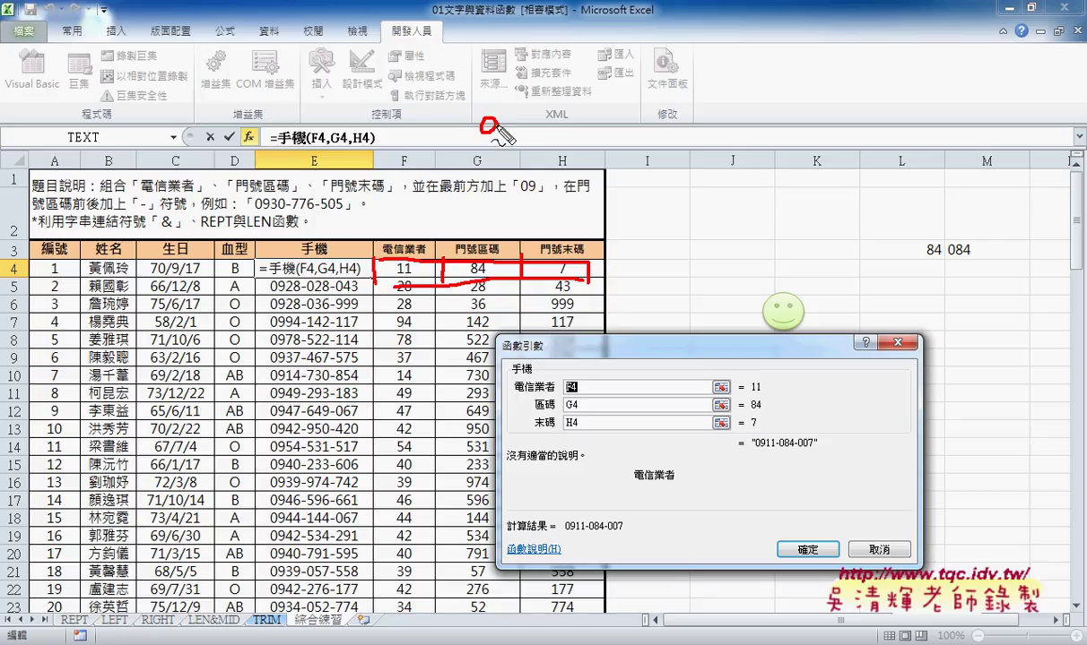
{"action": "mouse_move", "coordinate": [534, 255]}
{"action": "left_mouse_down"}
{"action": "mouse_move", "coordinate": [533, 212]}
{"action": "mouse_move", "coordinate": [505, 143]}
{"action": "mouse_move", "coordinate": [492, 153]}
{"action": "left_mouse_up"}
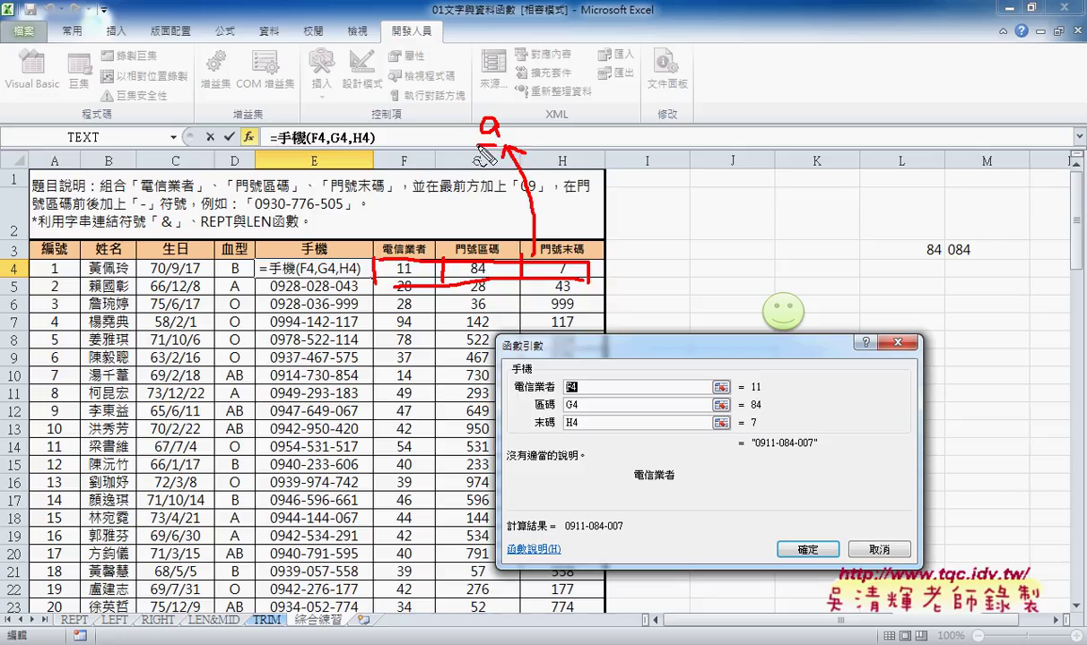
{"action": "left_click_drag", "start_coordinate": [491, 111], "coordinate": [483, 139]}
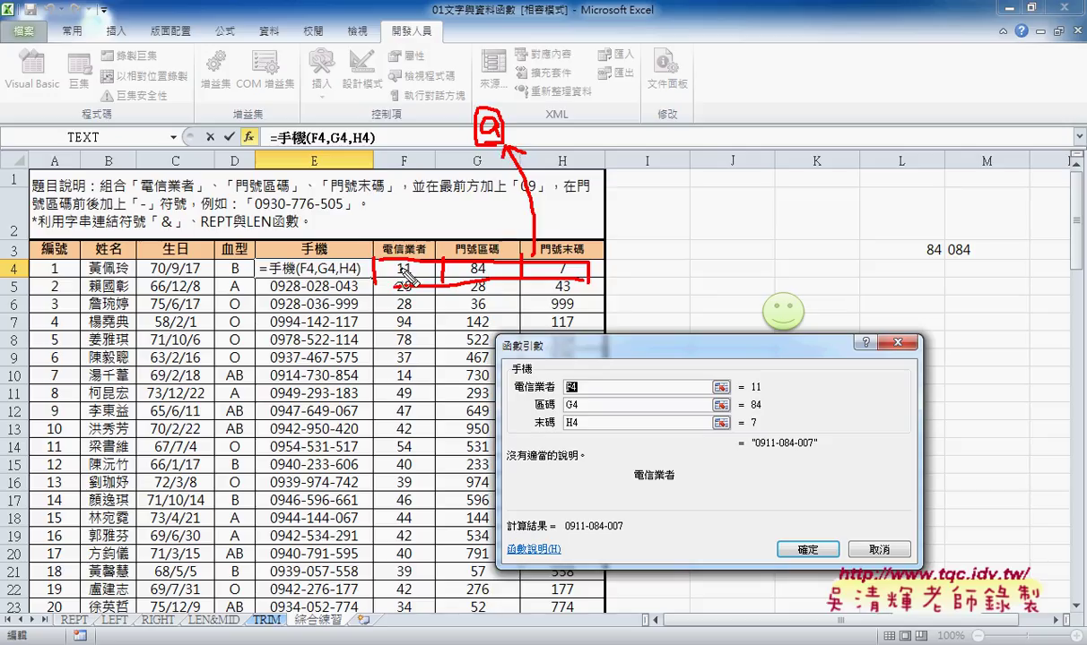
{"action": "left_click_drag", "start_coordinate": [355, 260], "coordinate": [356, 279]}
{"action": "left_click_drag", "start_coordinate": [408, 229], "coordinate": [426, 242]}
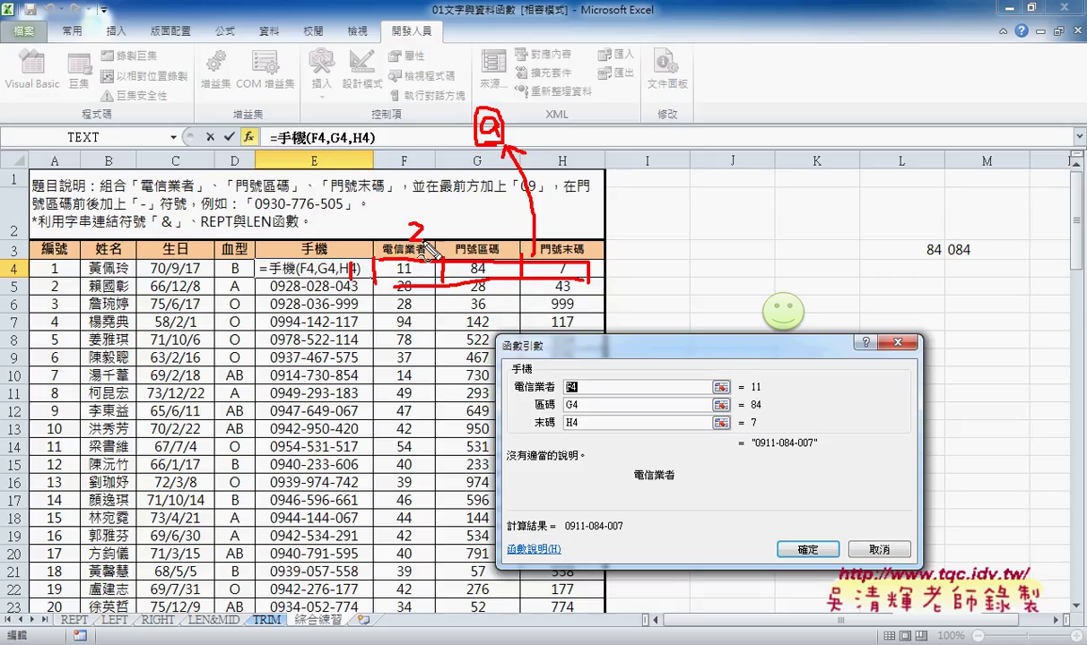
{"action": "key", "text": "ctrl+z"}
{"action": "left_click_drag", "start_coordinate": [413, 219], "coordinate": [417, 240]}
{"action": "left_click_drag", "start_coordinate": [538, 221], "coordinate": [541, 255]}
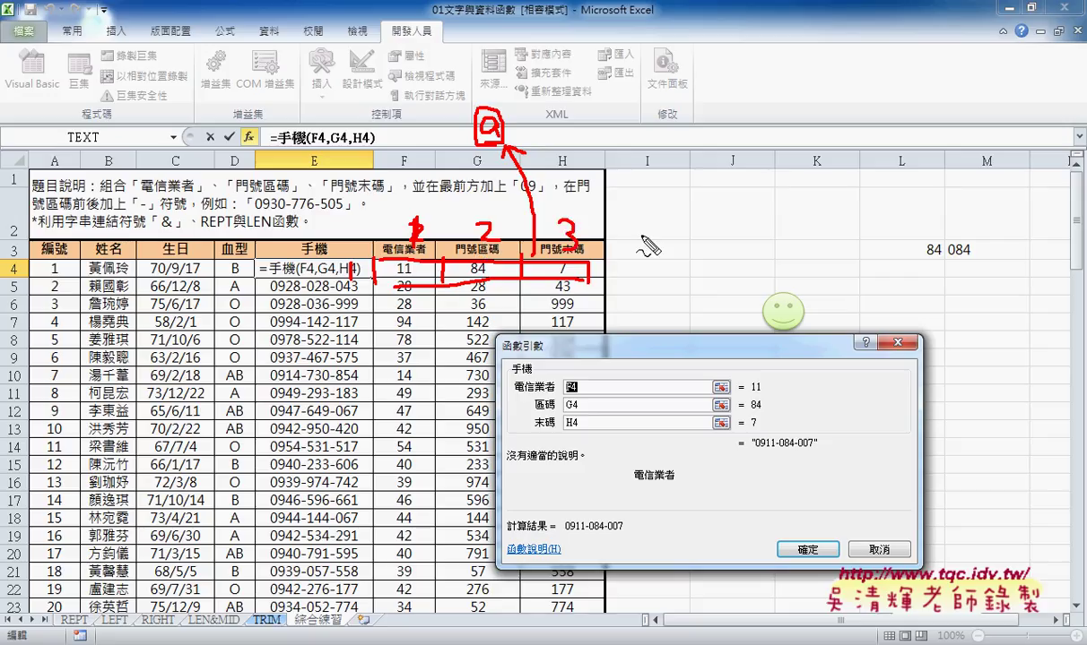
{"action": "mouse_move", "coordinate": [595, 157]}
{"action": "left_mouse_down"}
{"action": "mouse_move", "coordinate": [597, 169]}
{"action": "mouse_move", "coordinate": [638, 180]}
{"action": "left_mouse_up"}
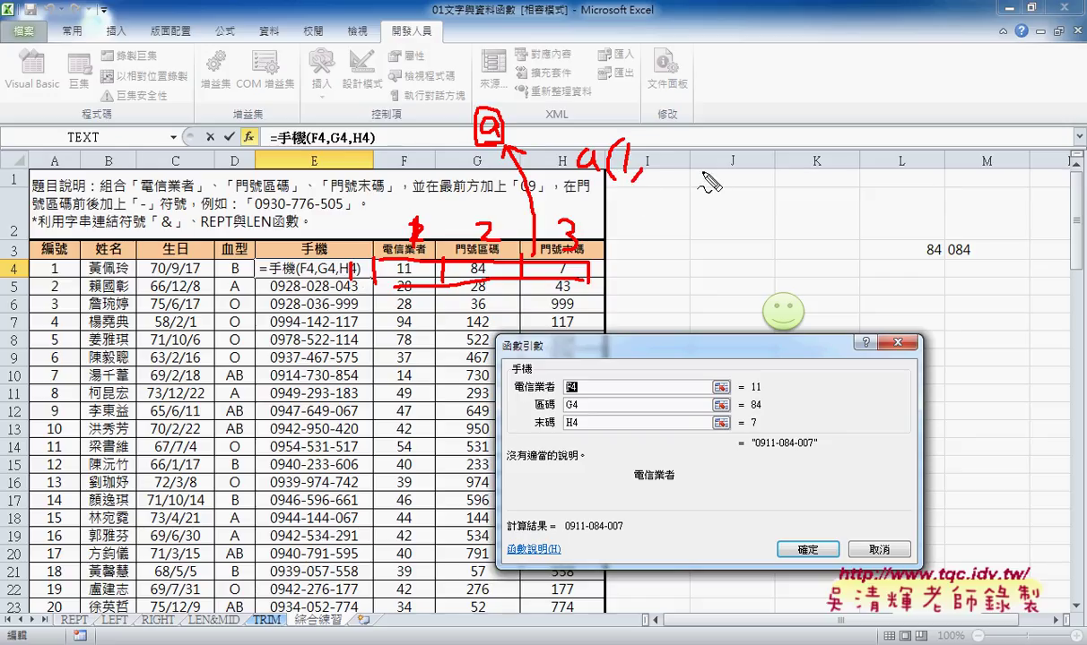
{"action": "mouse_move", "coordinate": [668, 143]}
{"action": "left_mouse_down"}
{"action": "mouse_move", "coordinate": [668, 184]}
{"action": "mouse_move", "coordinate": [679, 186]}
{"action": "left_mouse_up"}
{"action": "left_click_drag", "start_coordinate": [586, 190], "coordinate": [687, 178]}
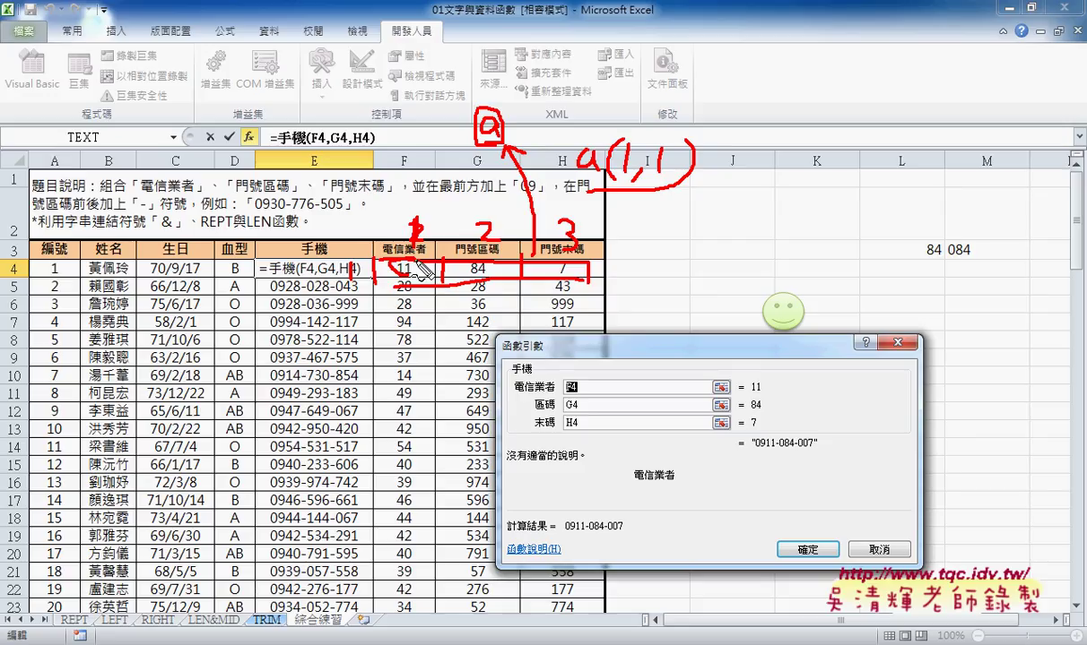
{"action": "left_click_drag", "start_coordinate": [405, 259], "coordinate": [410, 263]}
{"action": "mouse_move", "coordinate": [628, 218]}
{"action": "left_mouse_down"}
{"action": "mouse_move", "coordinate": [629, 238]}
{"action": "mouse_move", "coordinate": [733, 231]}
{"action": "left_mouse_up"}
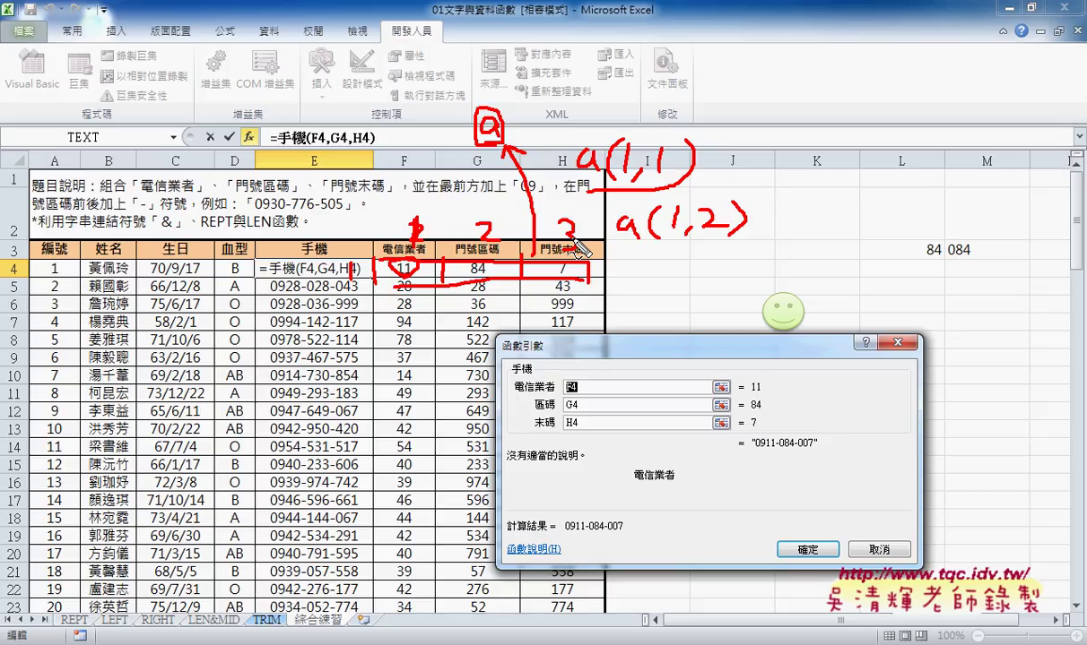
{"action": "key", "text": "Escape"}
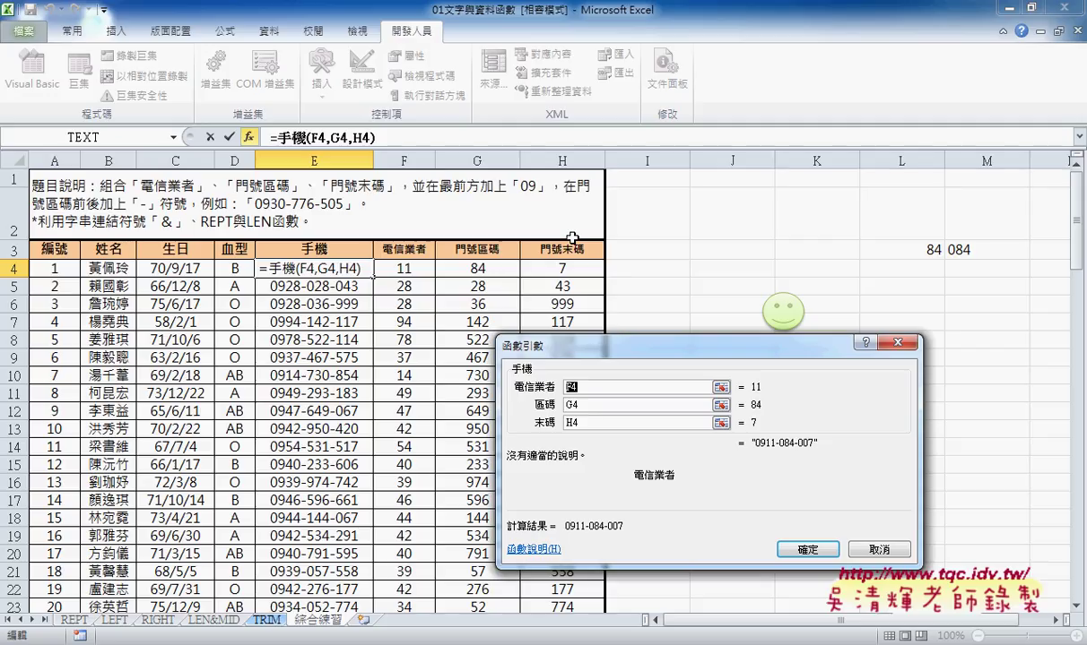